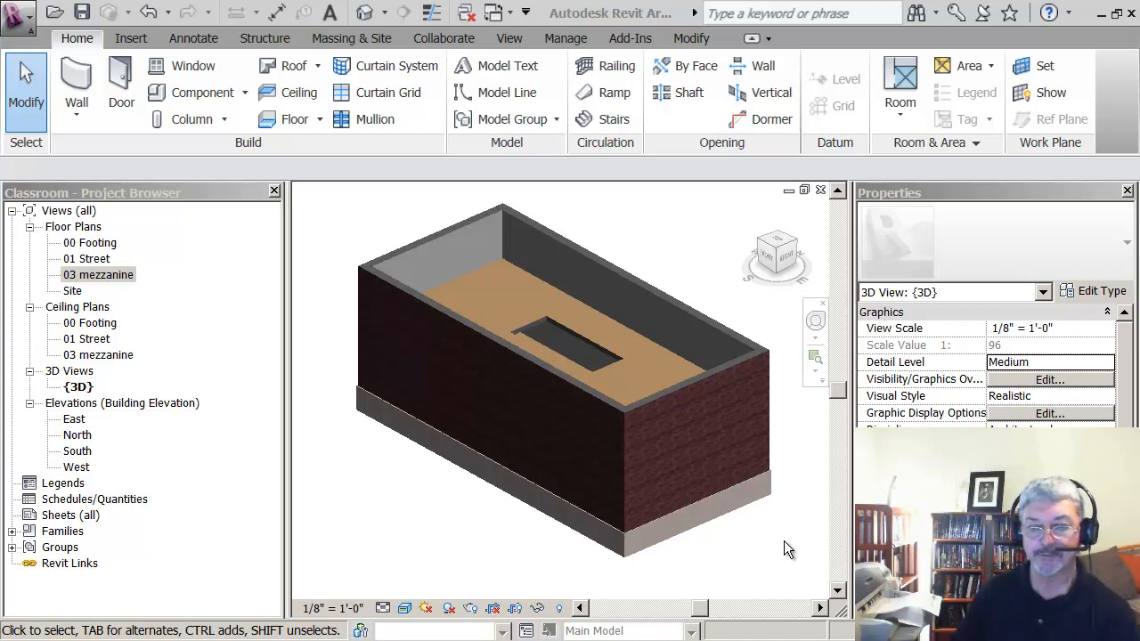
Open the 01 Street floor plan so the whole building outline and its elevation markers are shown.
scroll(673, 267, "down", 1)
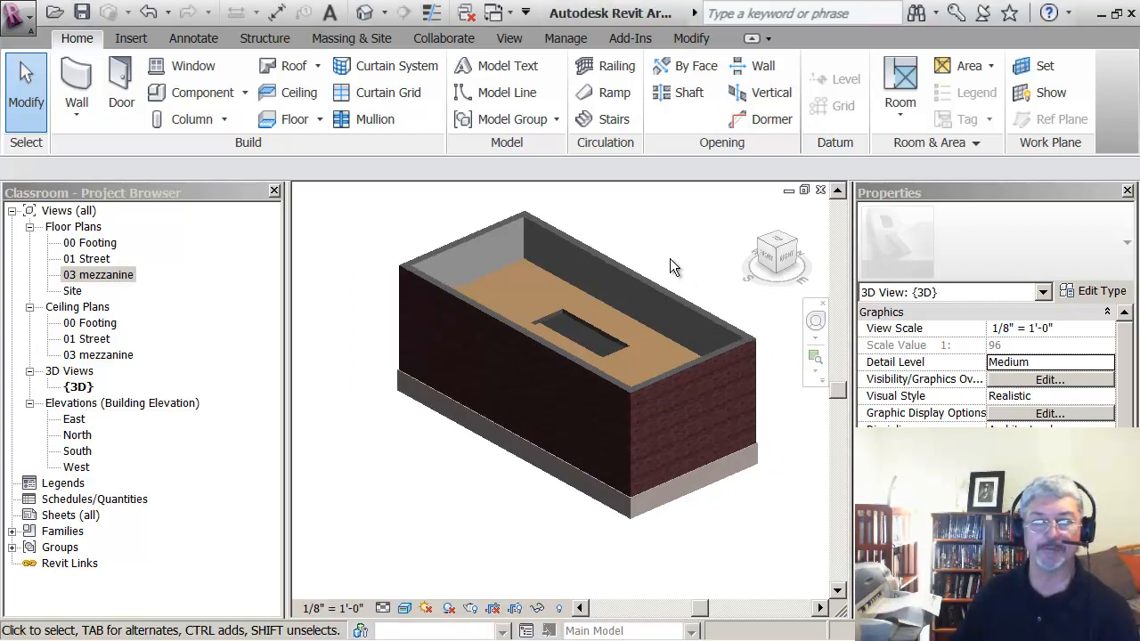
scroll(601, 336, "up", 1)
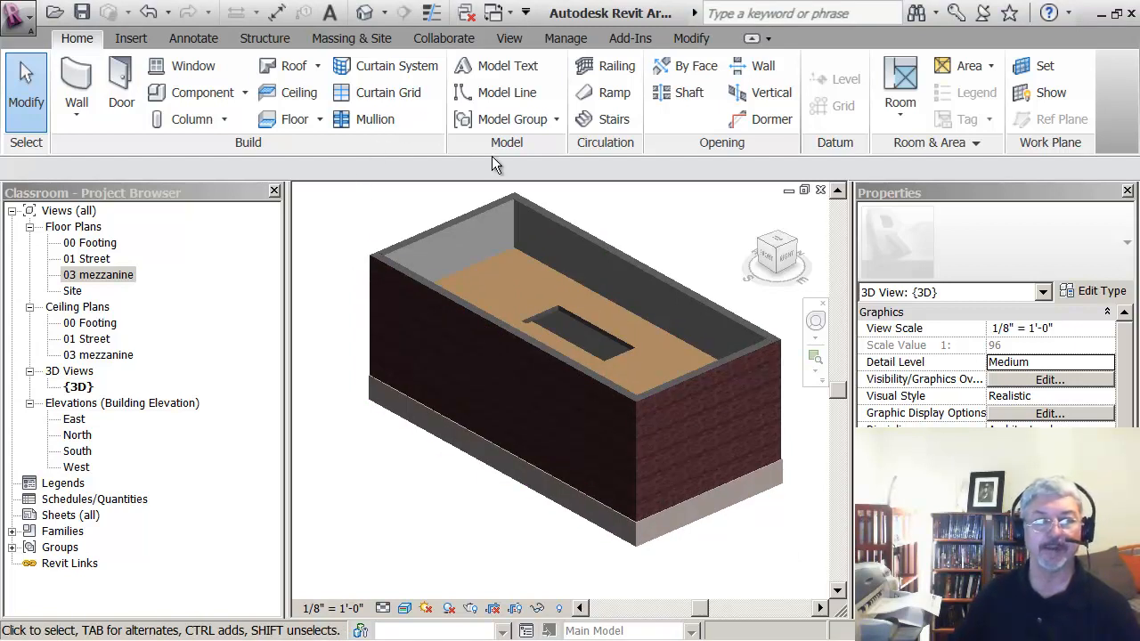
left_click(93, 259)
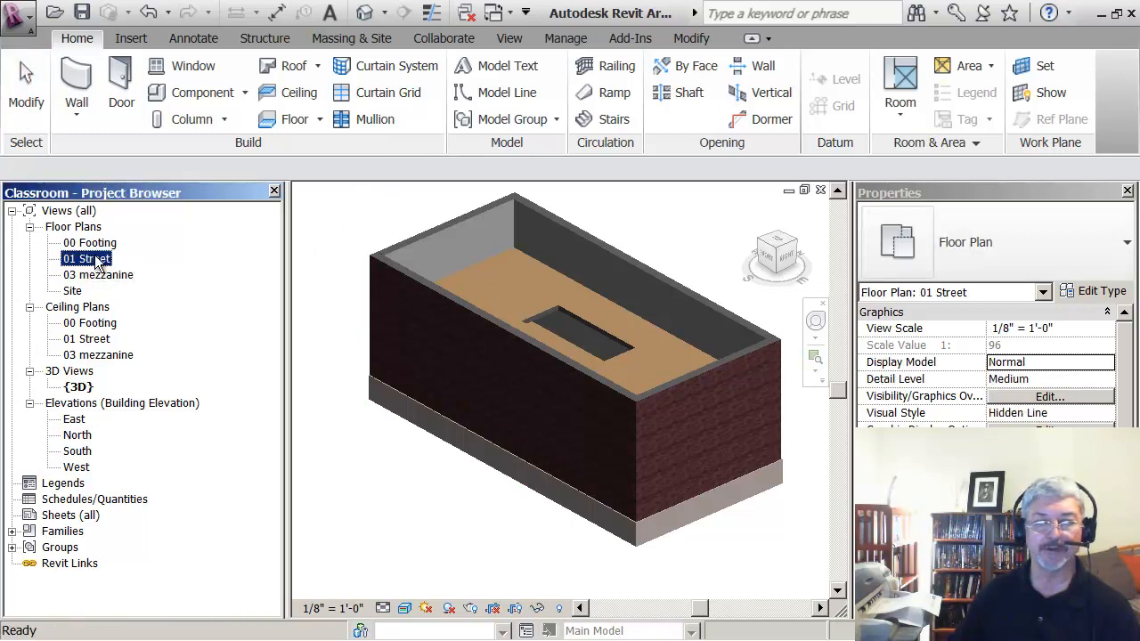
double_click(95, 259)
scroll(509, 390, "down", 5)
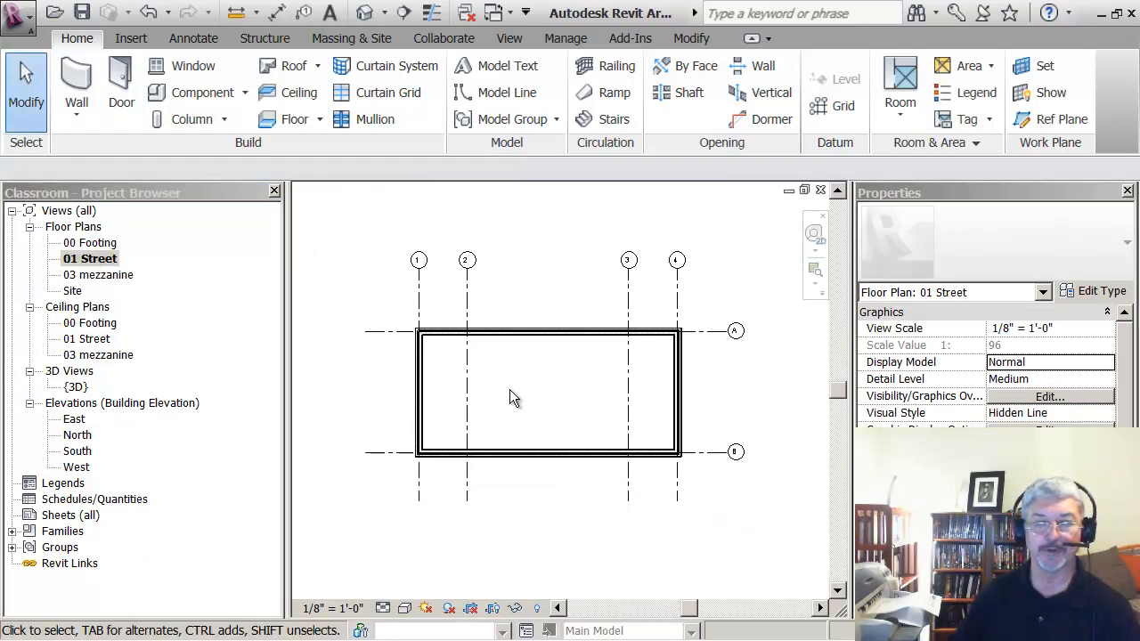
middle_click_drag(529, 407, 578, 441)
scroll(572, 437, "down", 2)
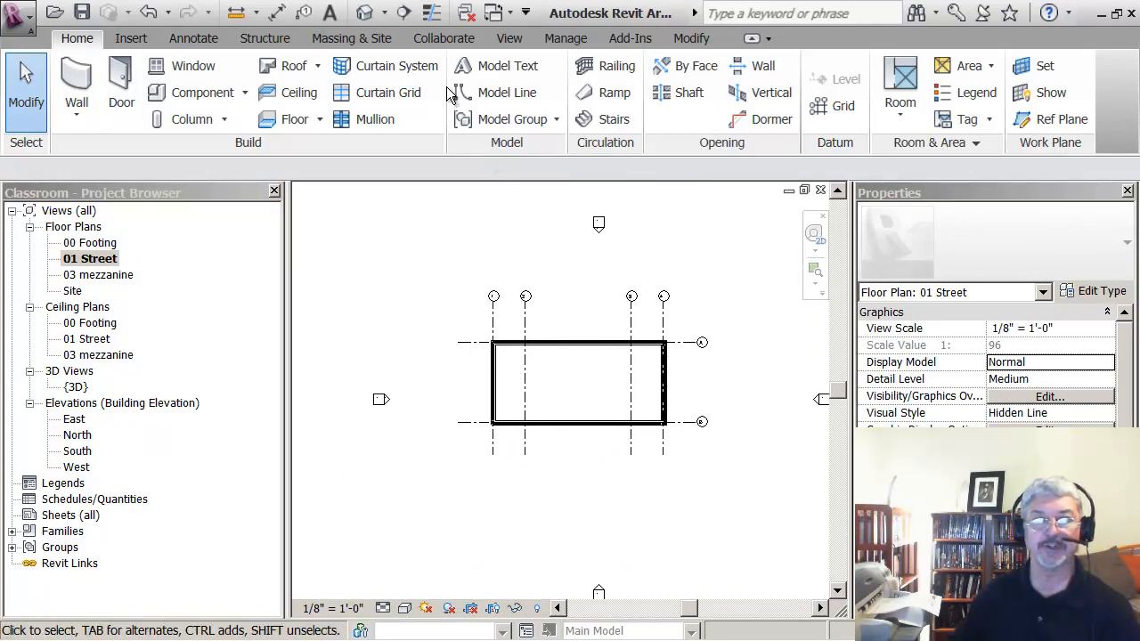
Create a horizontal building section through the full length of the building, between grids A and B, extending past both end walls.
left_click(511, 37)
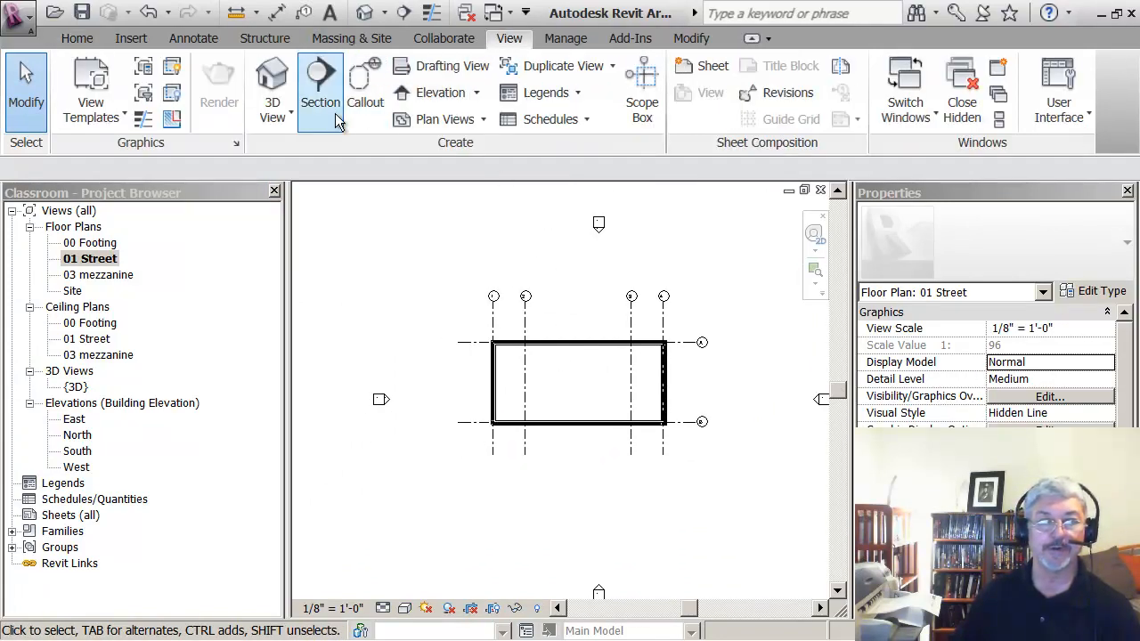
left_click(319, 89)
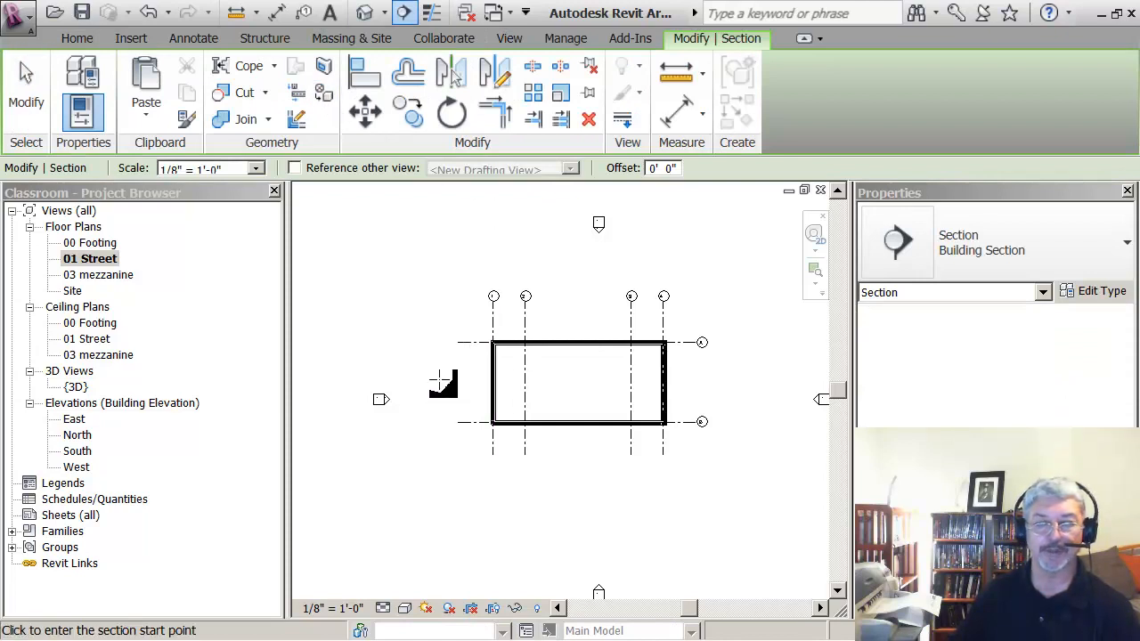
left_click(433, 378)
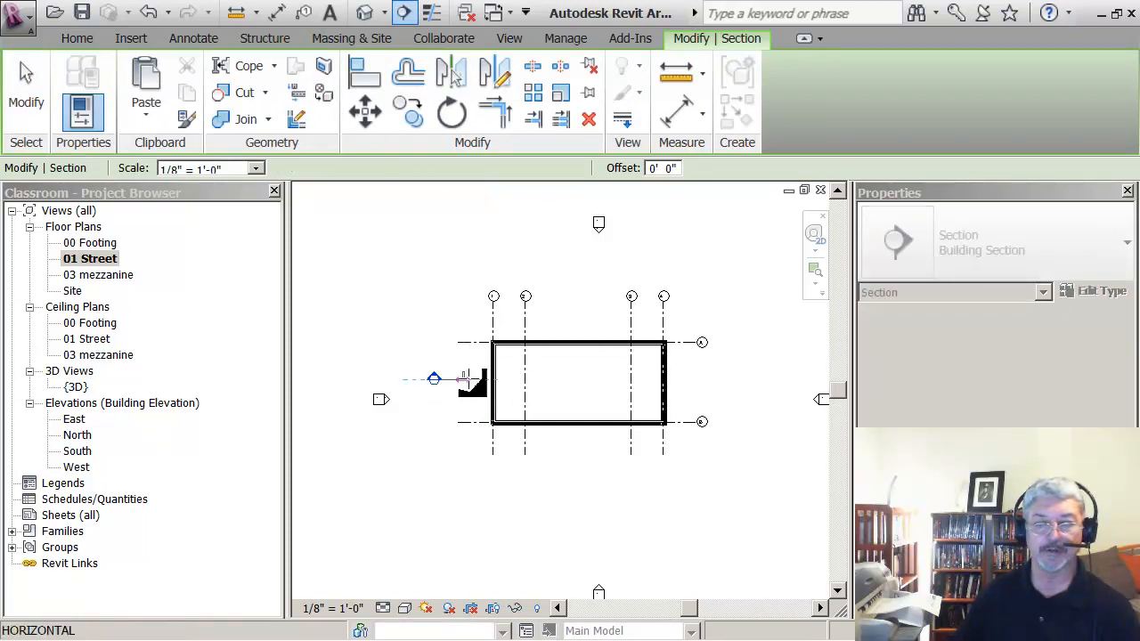
left_click(725, 378)
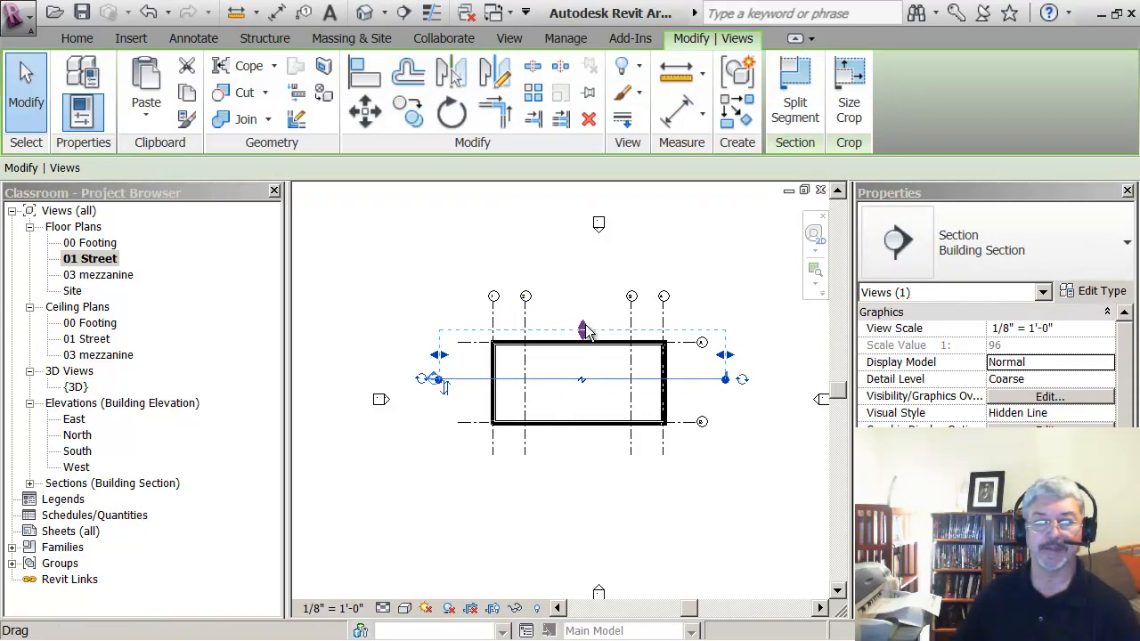
Try out the section's depth control, flip its viewing direction toward grid B and flip it back toward grid A.
mouse_move(585, 332)
left_mouse_down()
mouse_move(594, 238)
mouse_move(592, 329)
left_mouse_up()
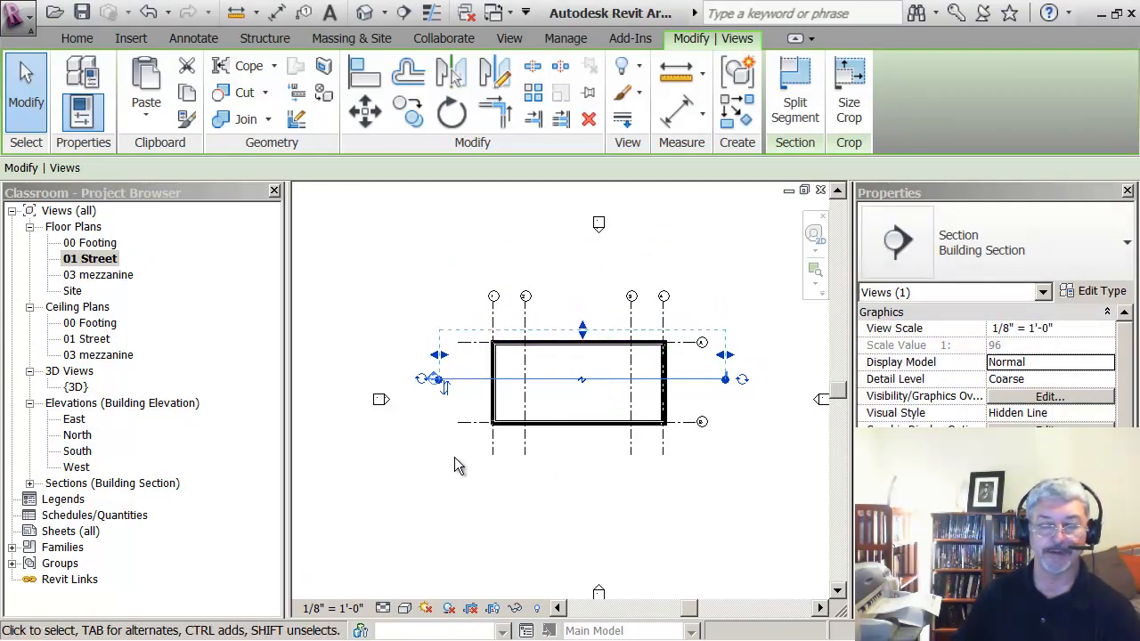
left_click(444, 386)
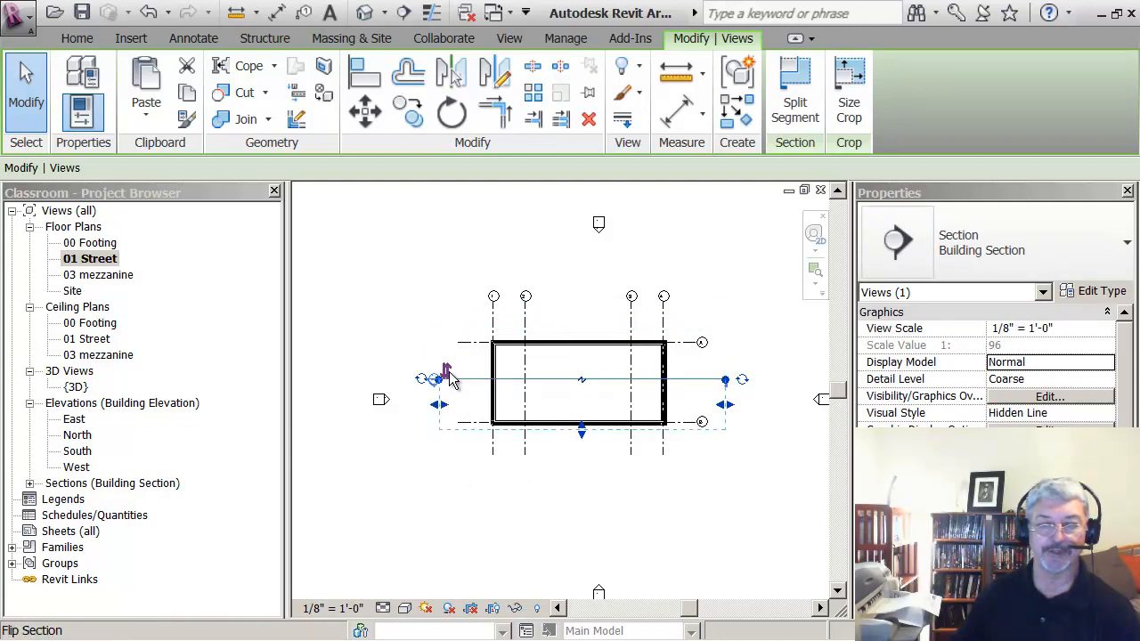
left_click(450, 375)
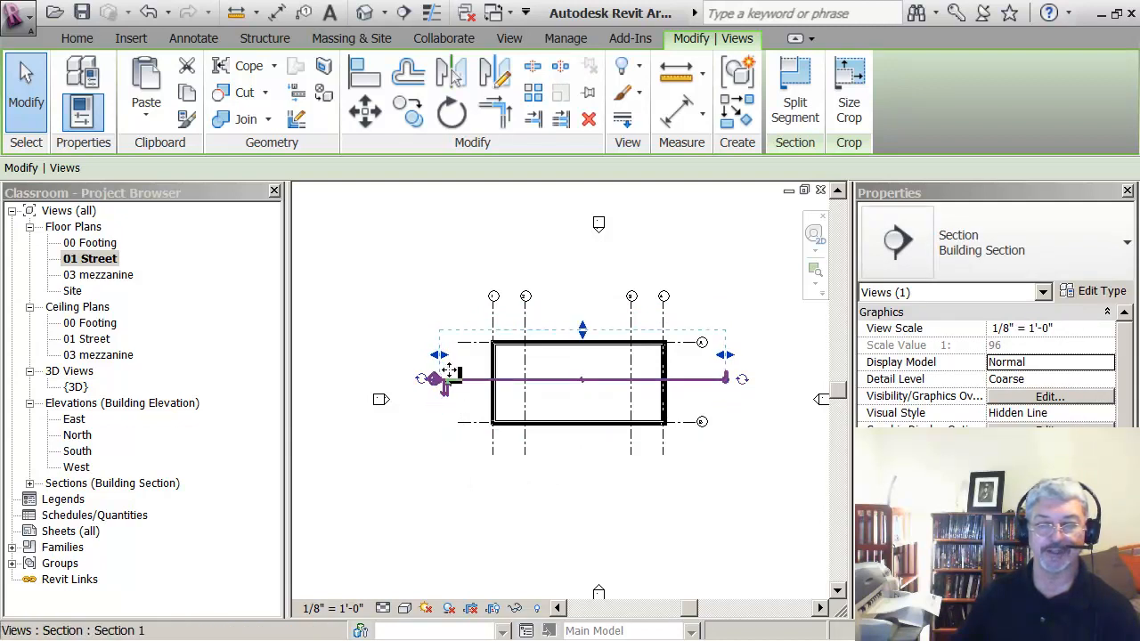
left_click(427, 424)
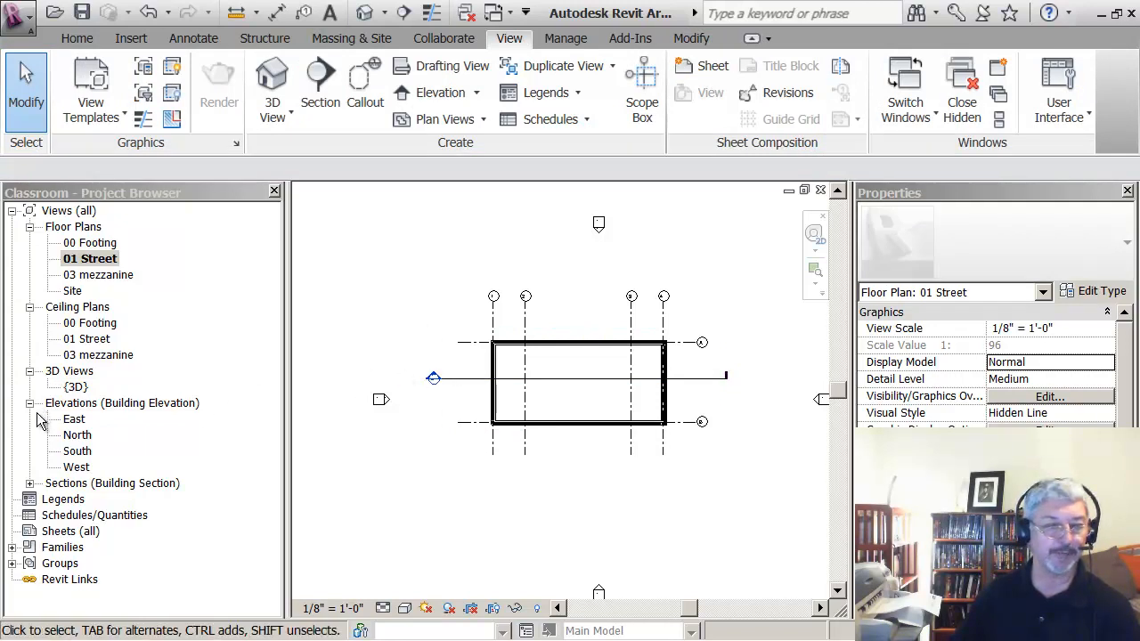
Open the Section 1 view and enlarge its crop region above, below and on the grid 1 side of the building.
left_click(30, 483)
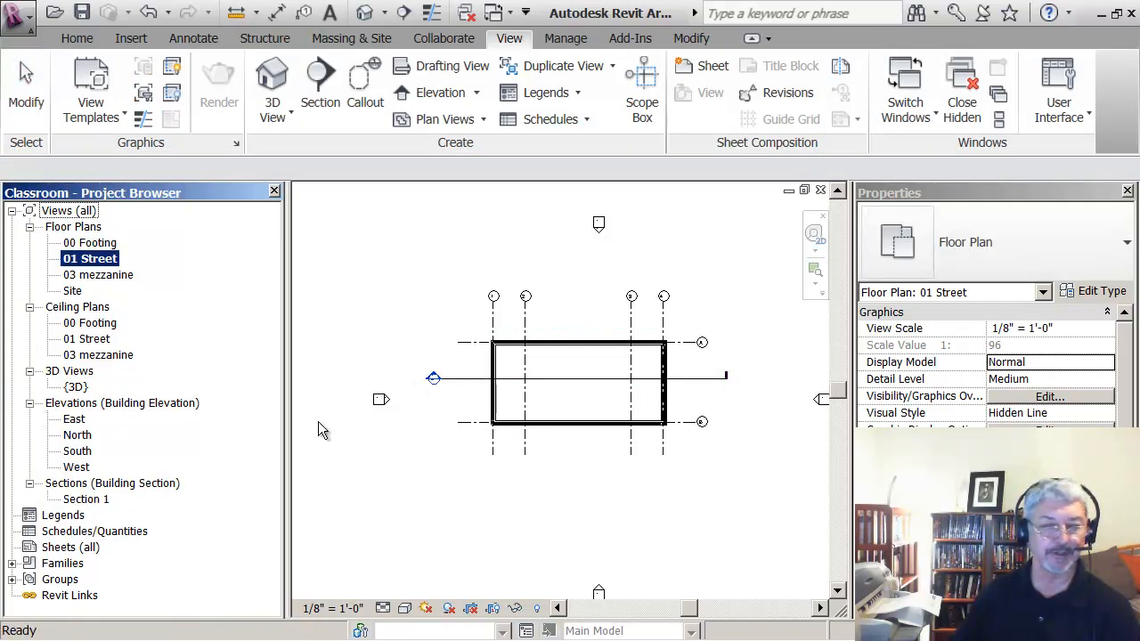
double_click(433, 374)
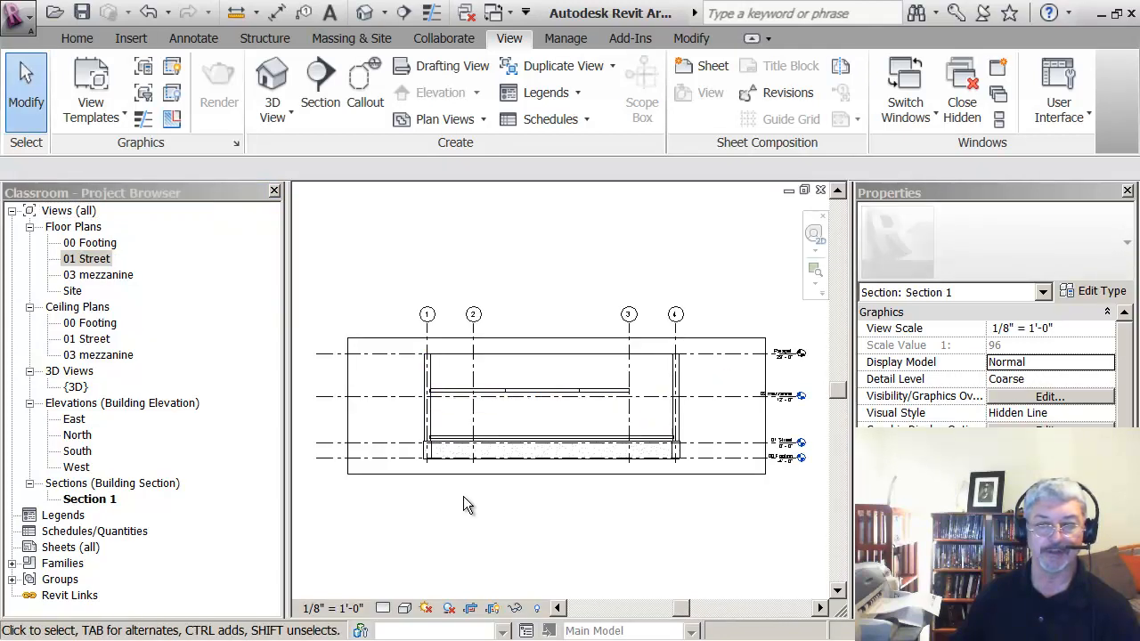
left_click(533, 338)
left_click_drag(551, 341, 565, 265)
left_click_drag(557, 475, 559, 533)
left_click_drag(350, 403, 329, 398)
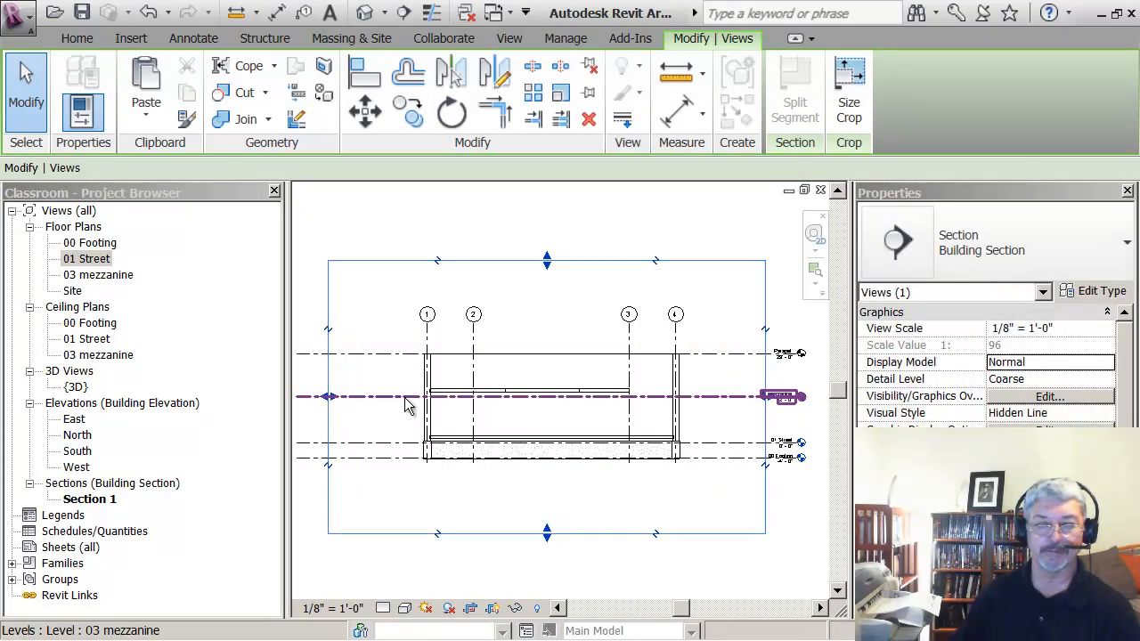
left_click(514, 304)
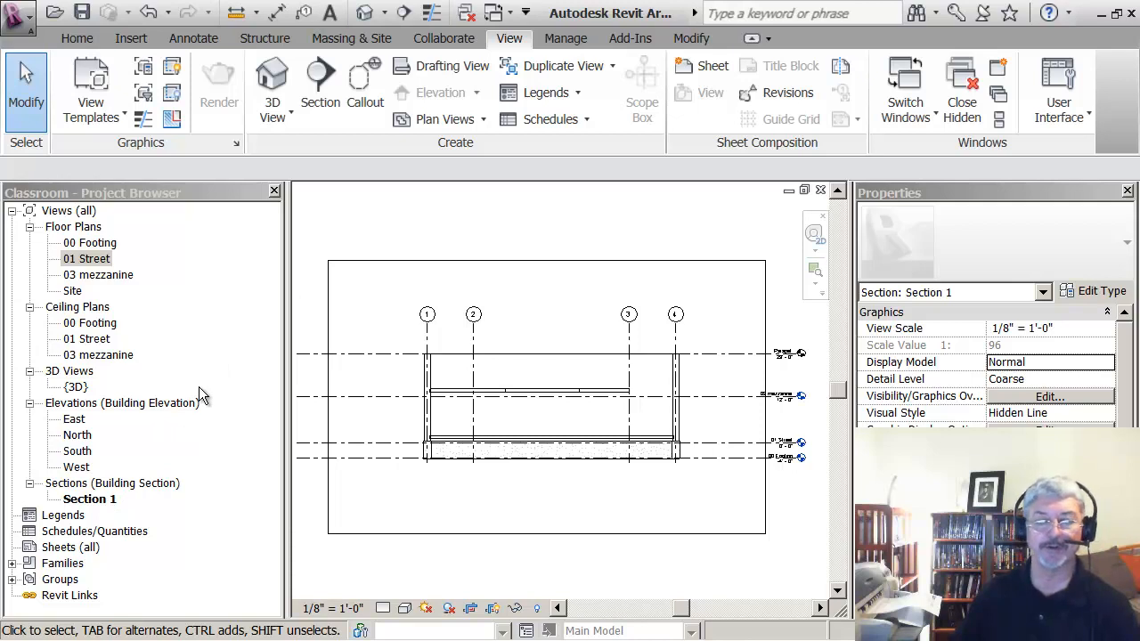
Return to the 01 Street floor plan and create a vertical building section between grids 2 and 3, from beyond grid A to beyond grid B.
double_click(96, 261)
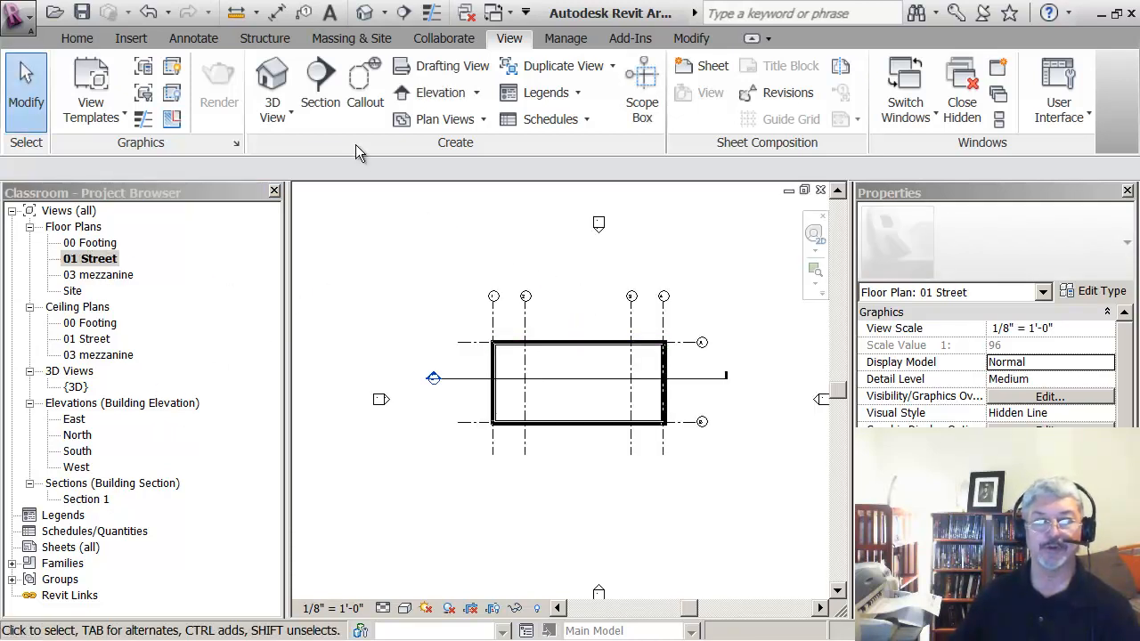
left_click(319, 94)
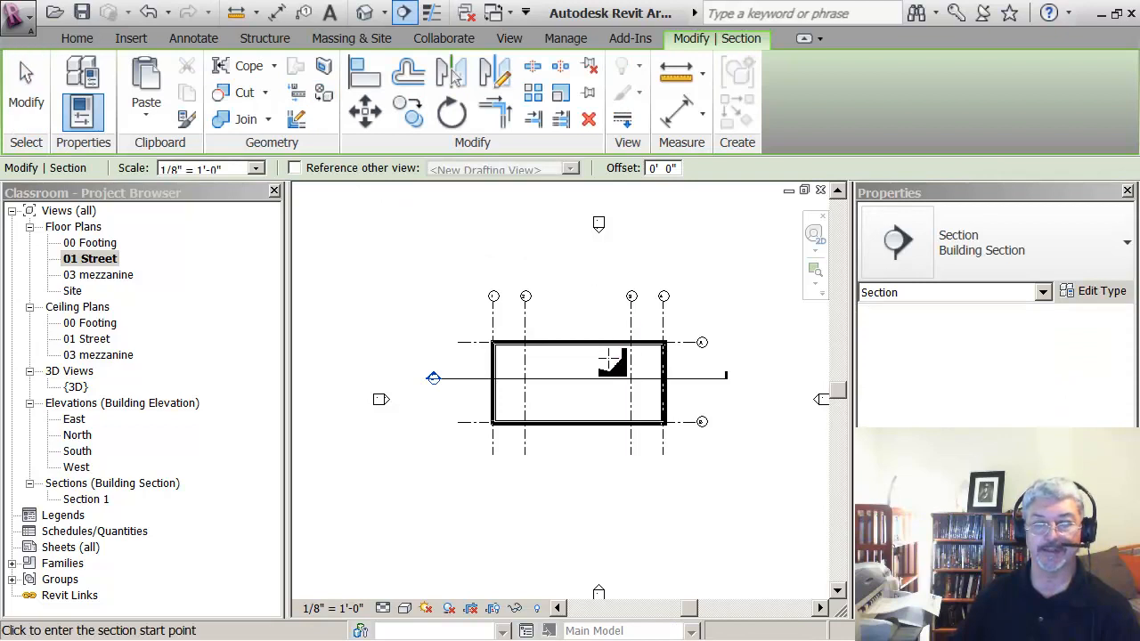
left_click(576, 320)
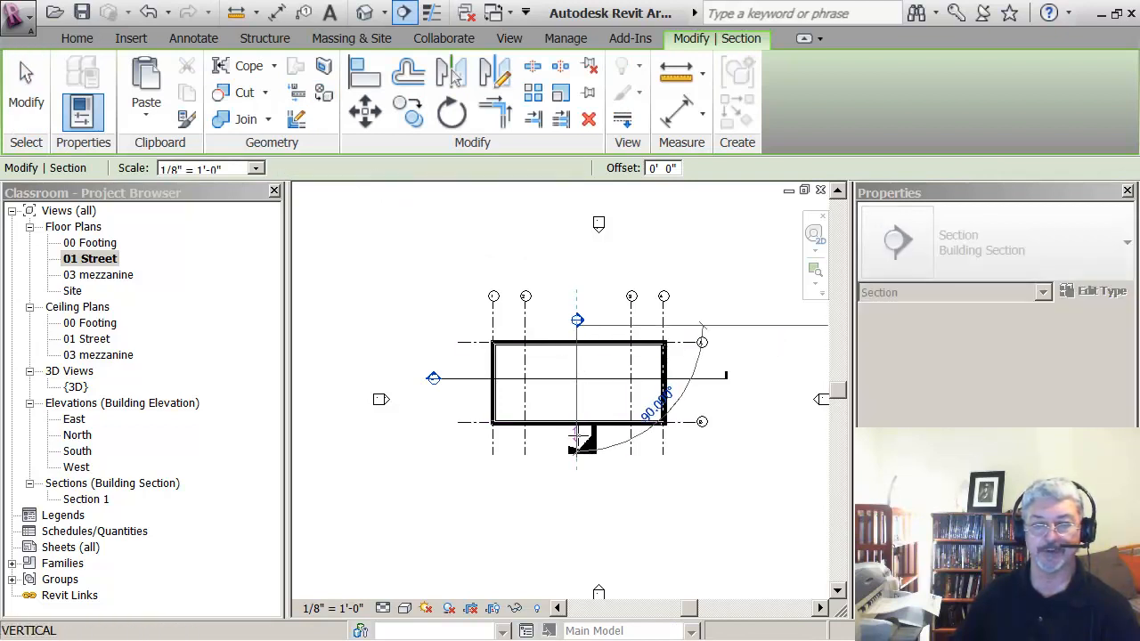
left_click(578, 438)
key("Escape")
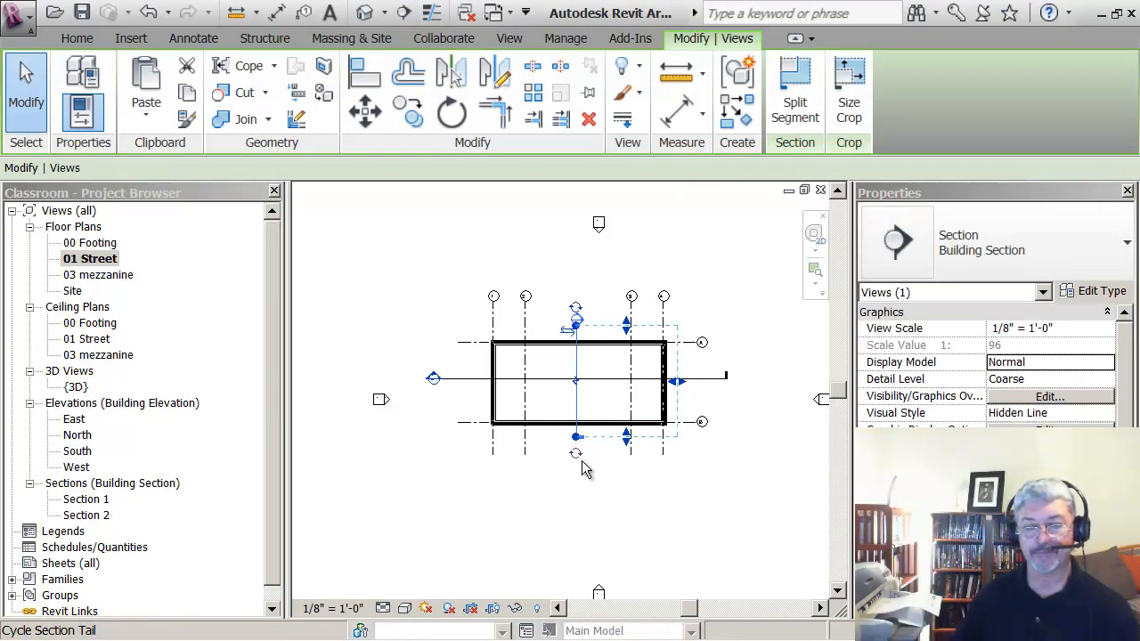
key("Escape")
Open the view of the new cross section from its section head in the plan.
scroll(620, 463, "up", 1)
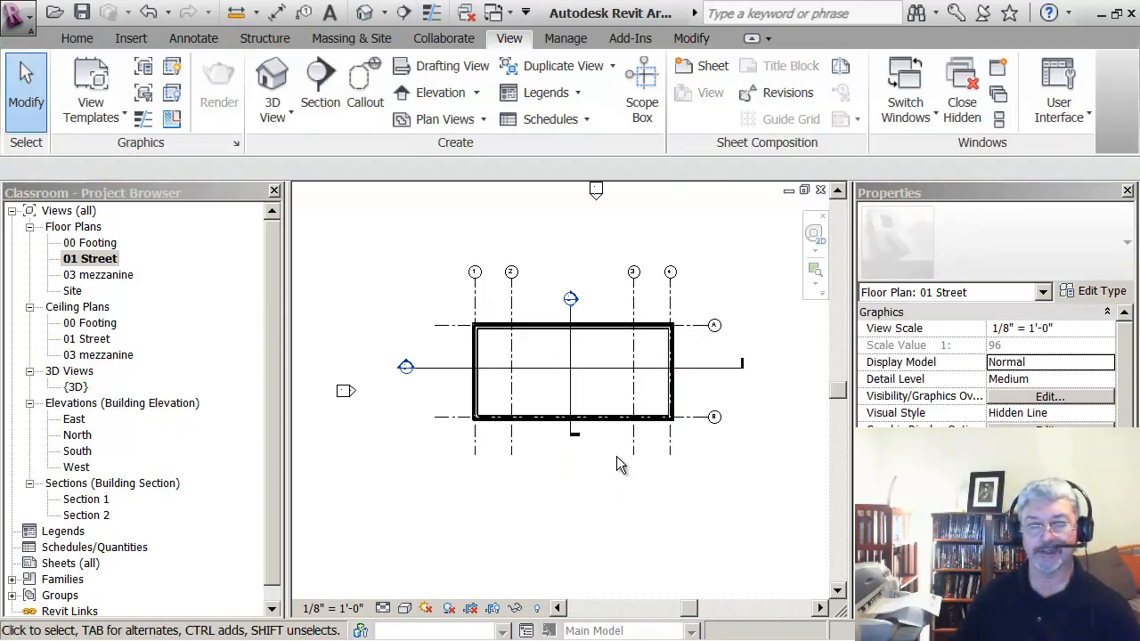
scroll(621, 464, "up", 3)
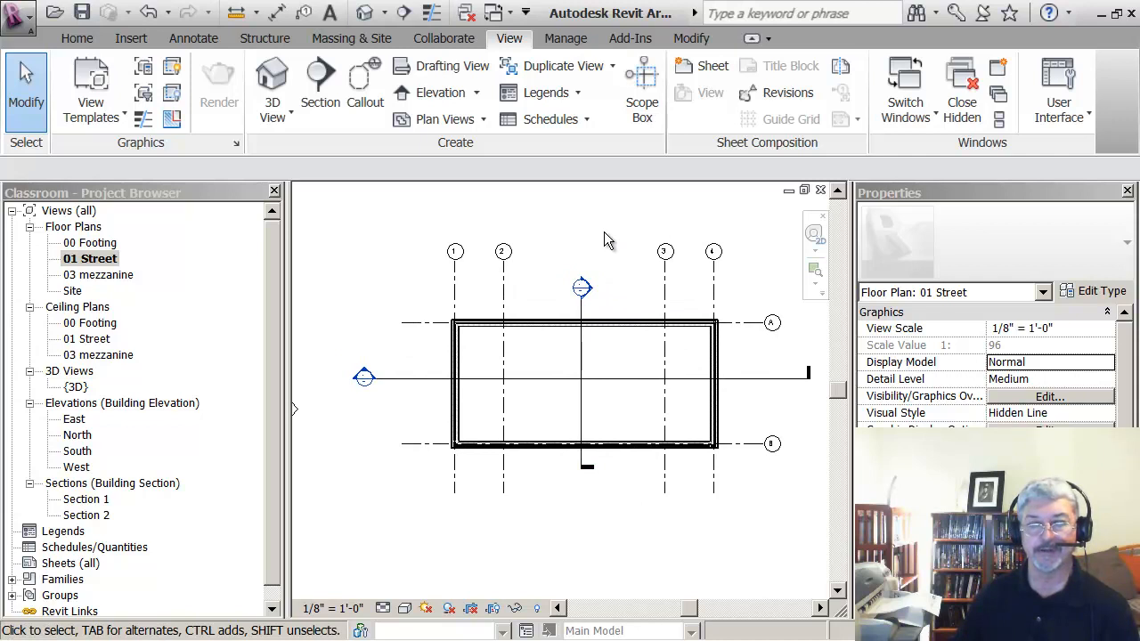
double_click(592, 294)
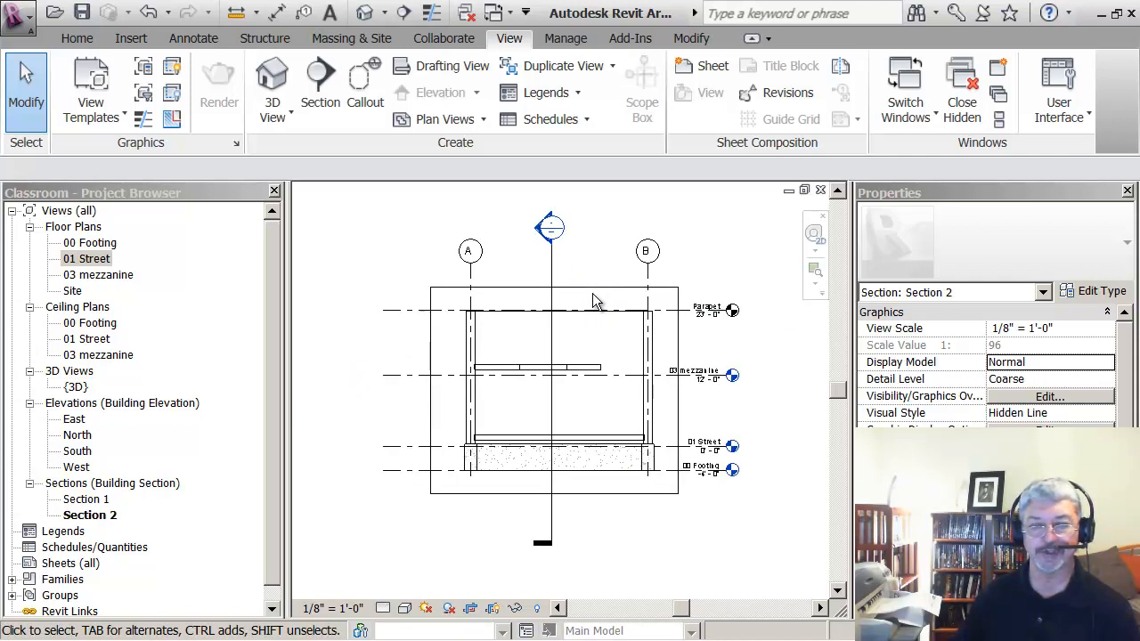
scroll(518, 339, "up", 3)
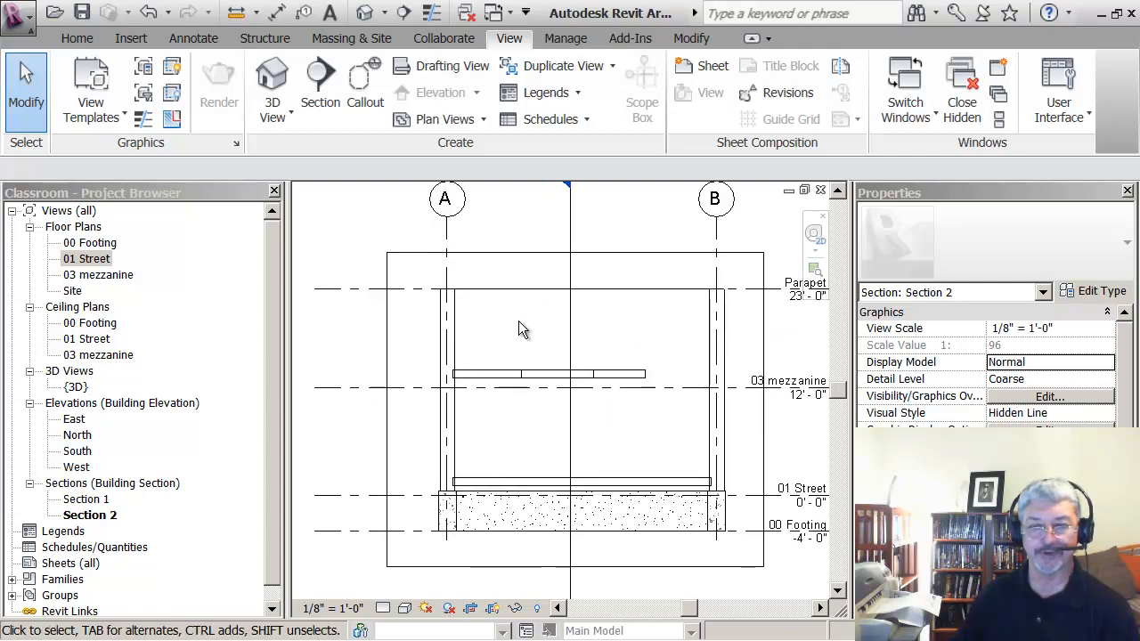
Try to move the mezzanine floor up about 2 feet in the section view.
left_click(528, 389)
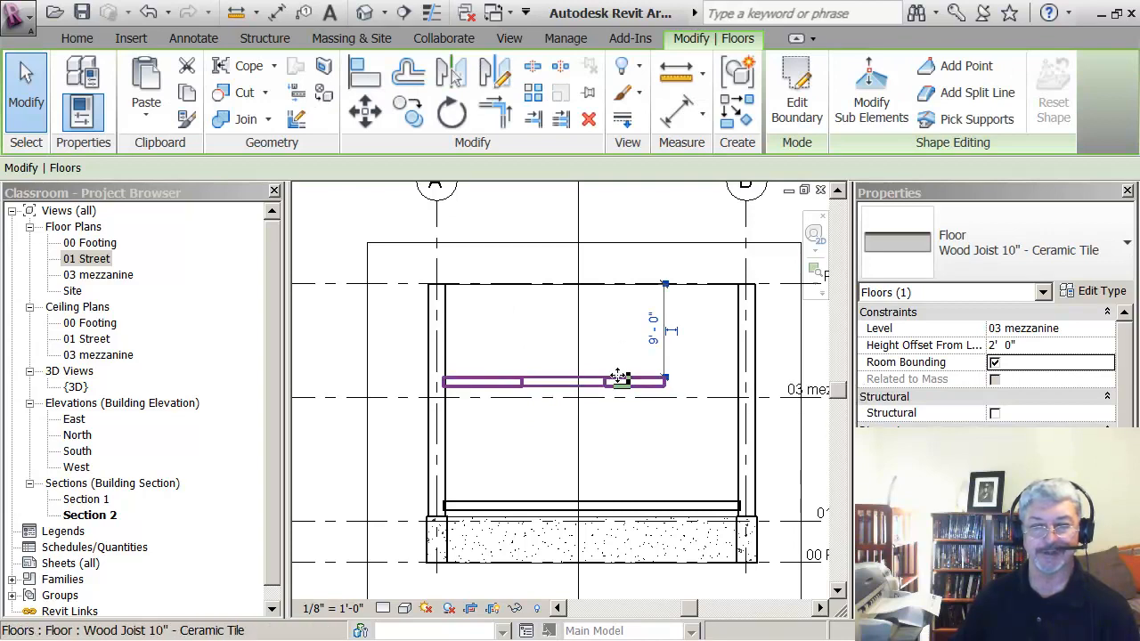
left_click_drag(621, 374, 621, 352)
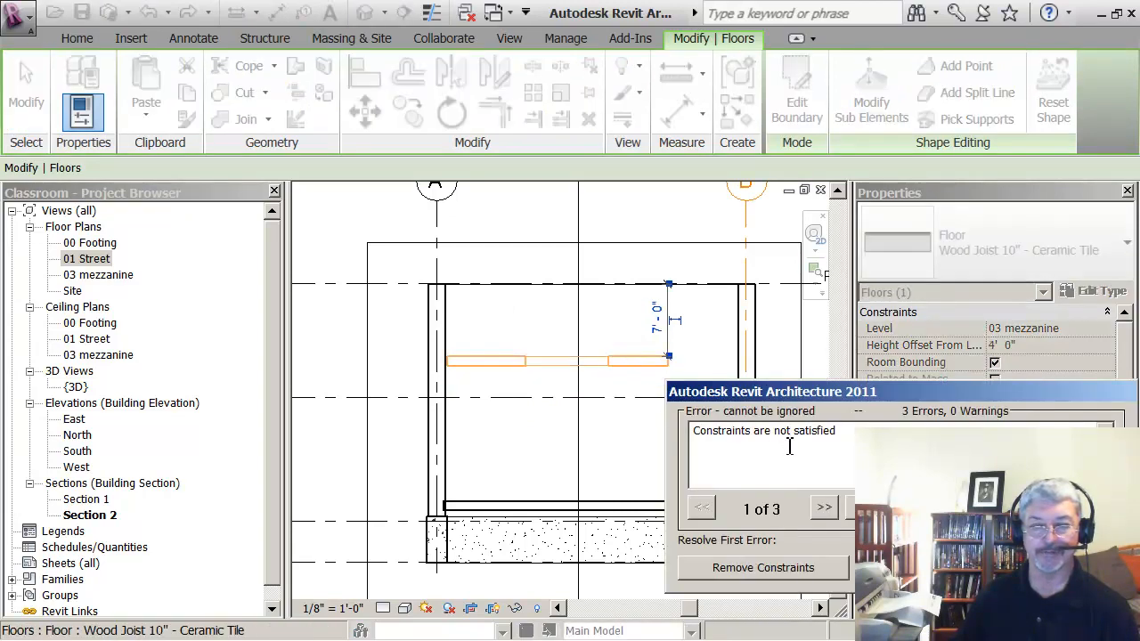
key("Escape")
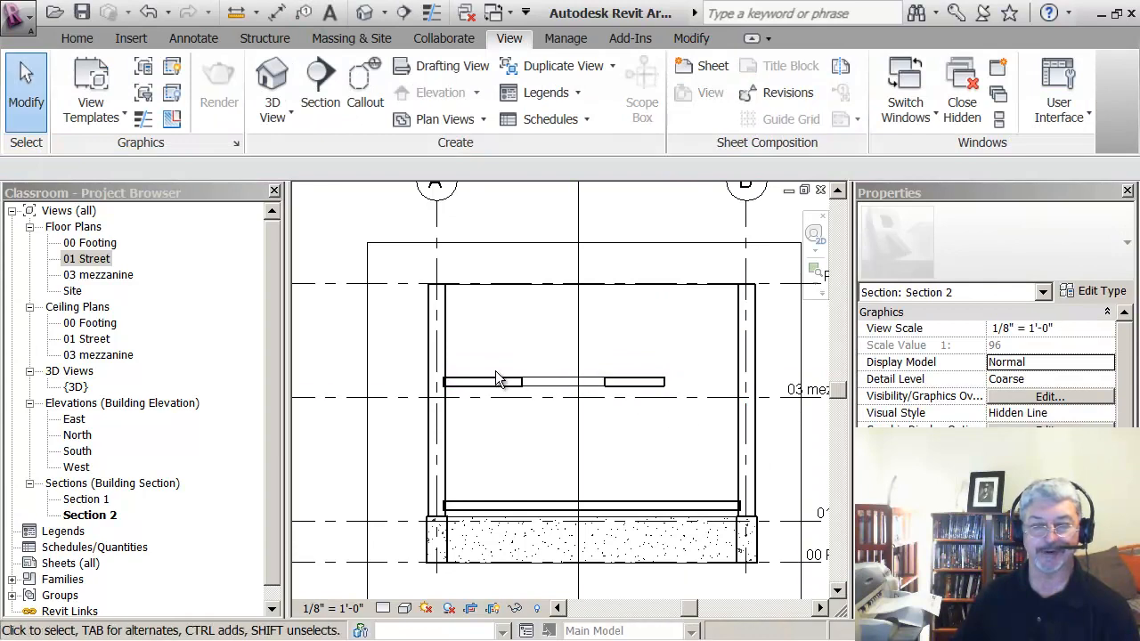
Set the distance between the Parapet level and the mezzanine floor to 8' using its temporary dimension.
left_click(485, 375)
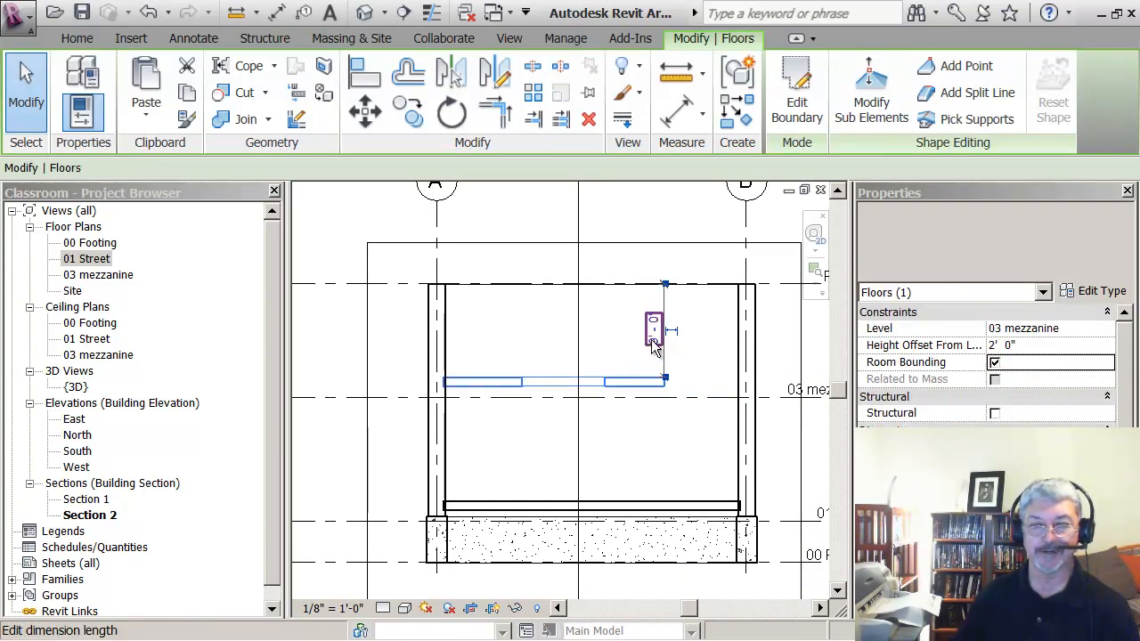
left_click(651, 336)
type("8")
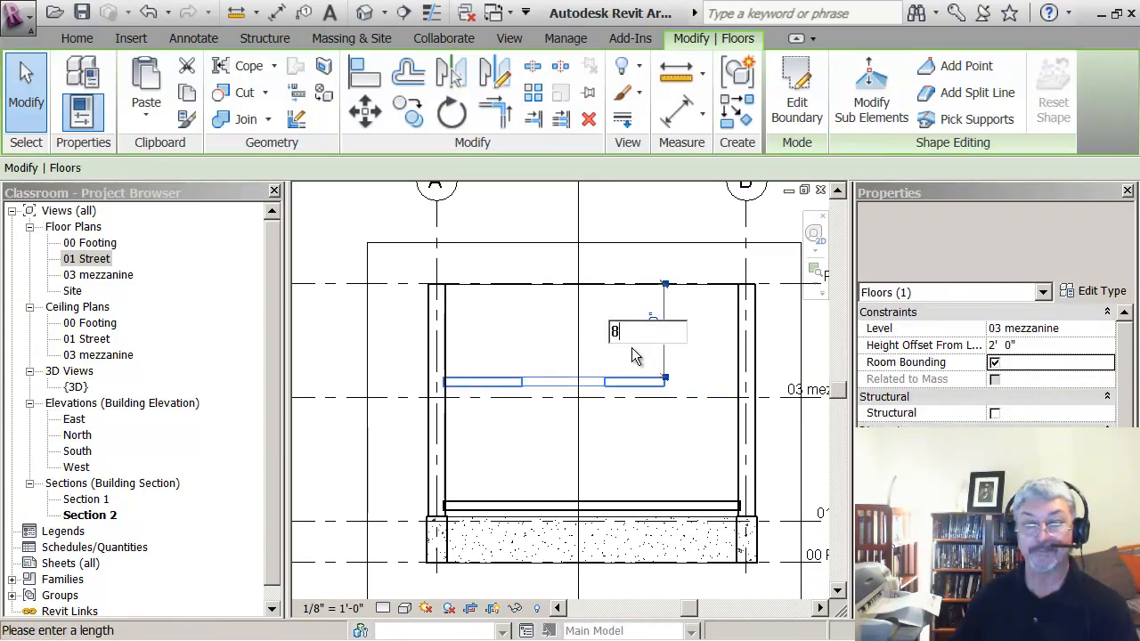
key("Return")
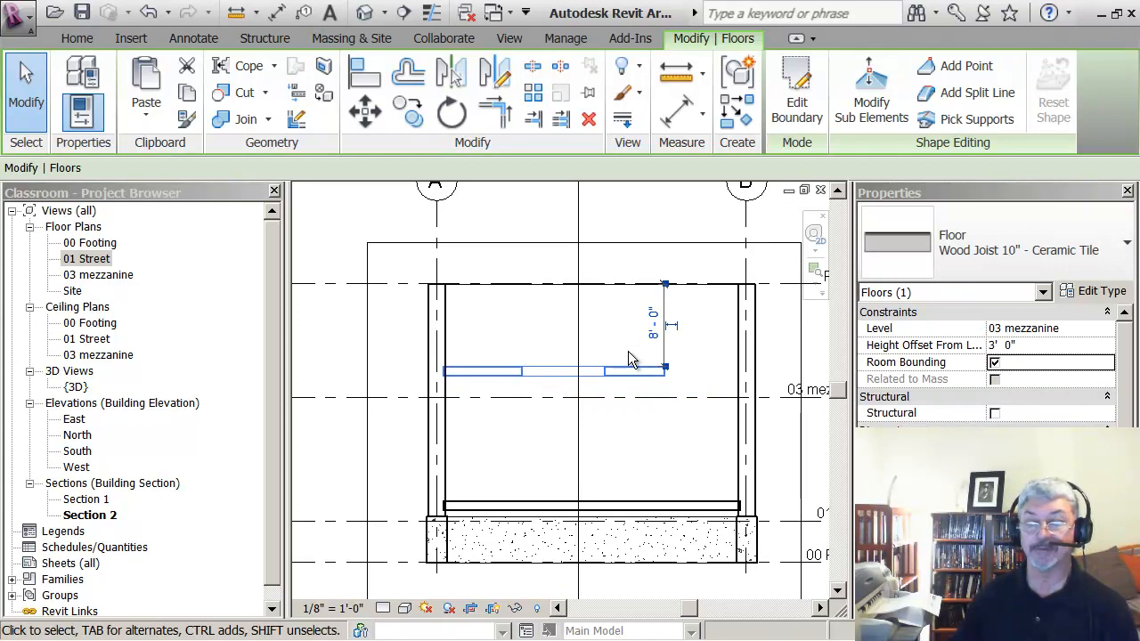
Set the distance between the Parapet level and the mezzanine floor back to 9'.
left_click(654, 323)
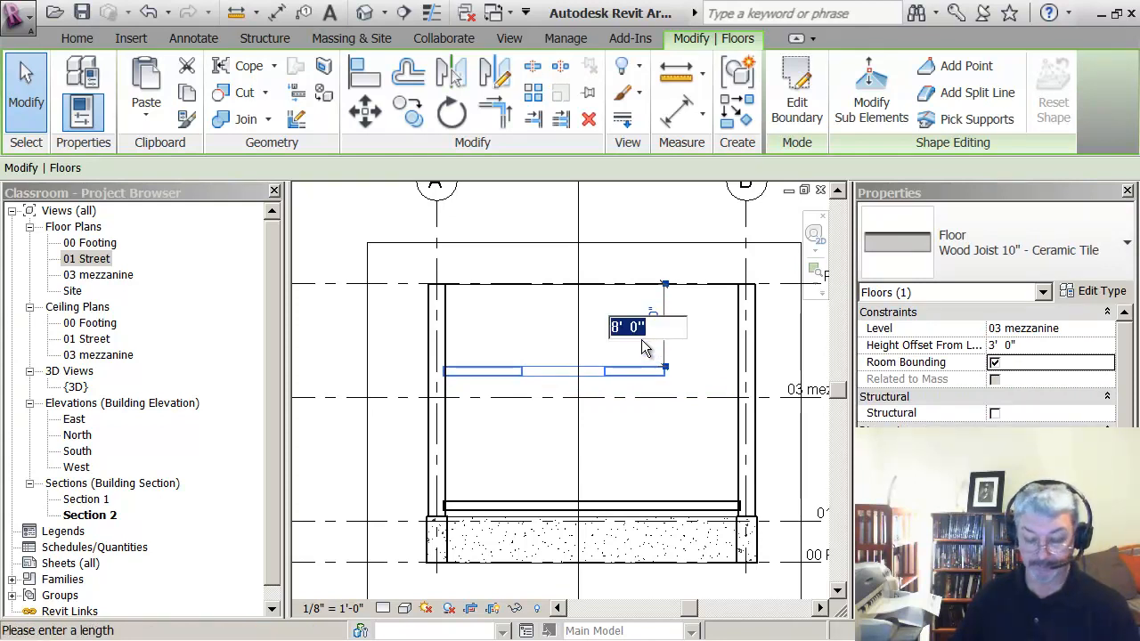
type("9")
key("Return")
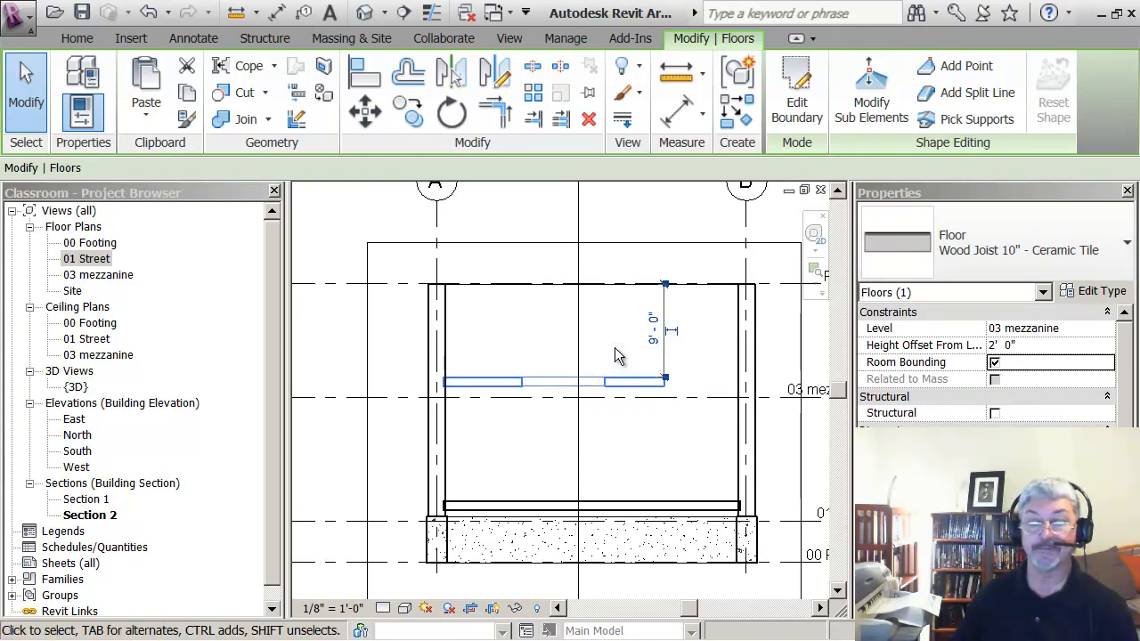
key("Escape")
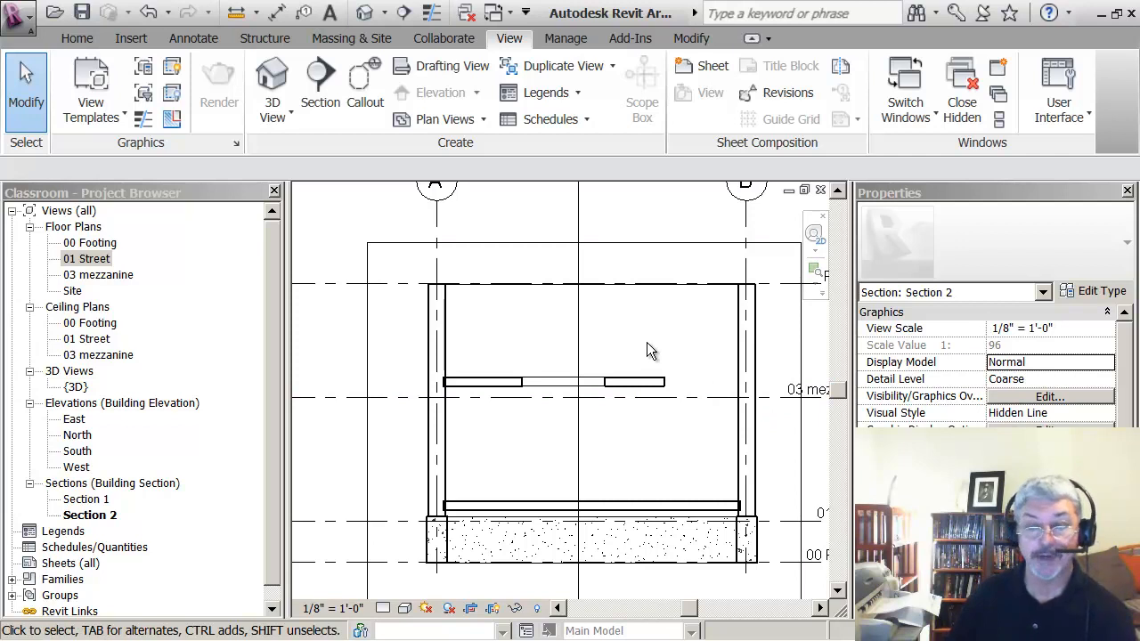
scroll(646, 342, "down", 1)
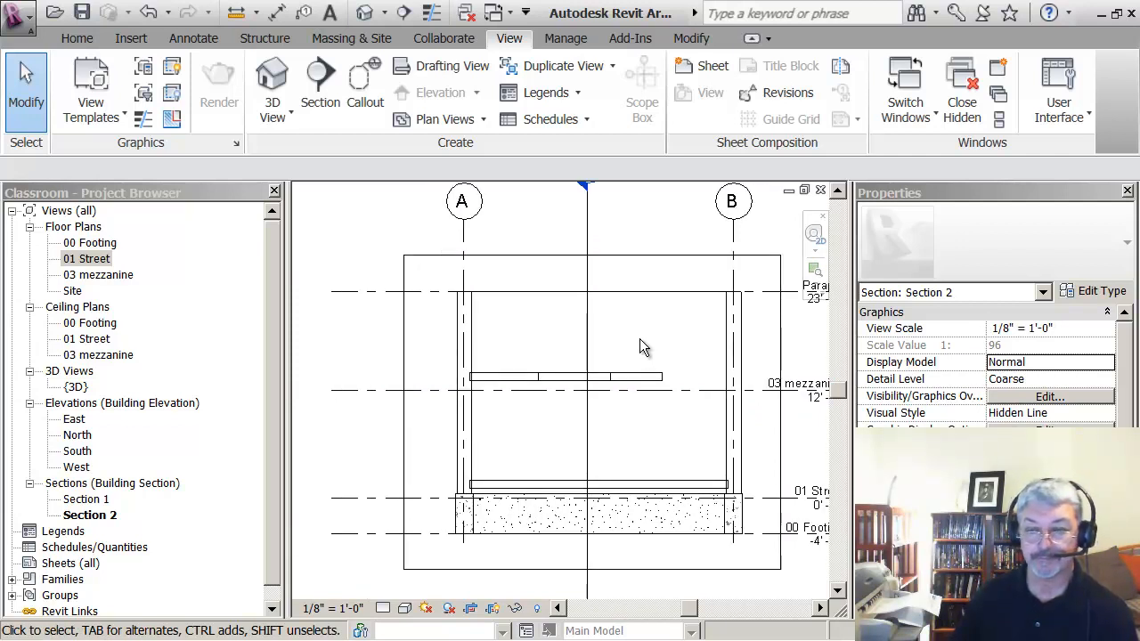
Flip the cross section's viewing direction toward grid 1 in the 01 Street floor plan and open its section view.
scroll(639, 345, "down", 2)
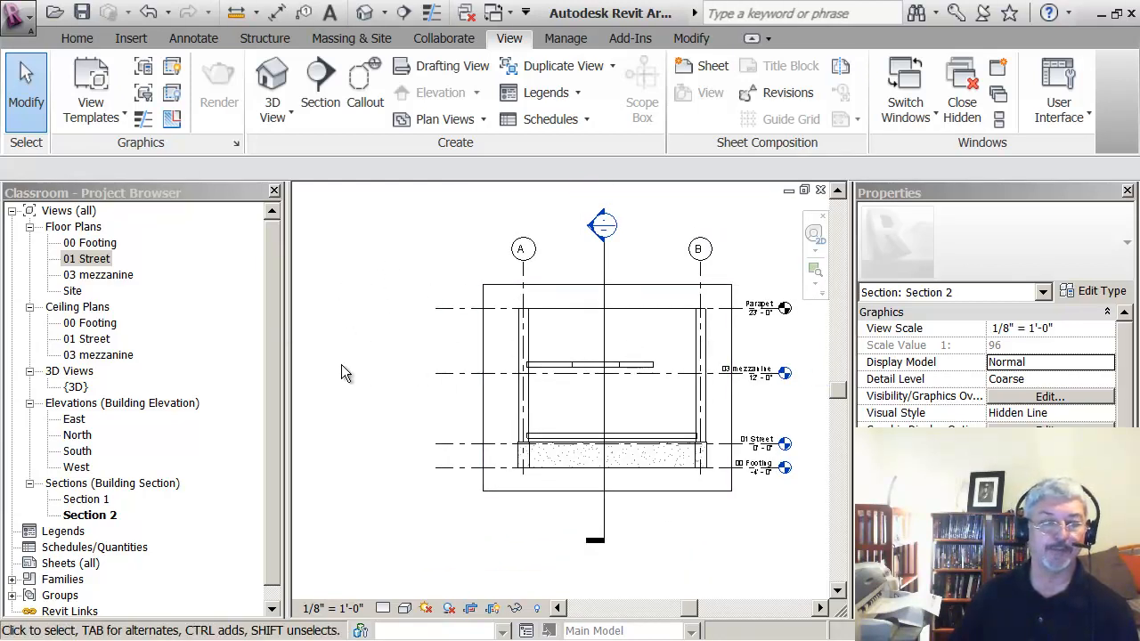
double_click(94, 260)
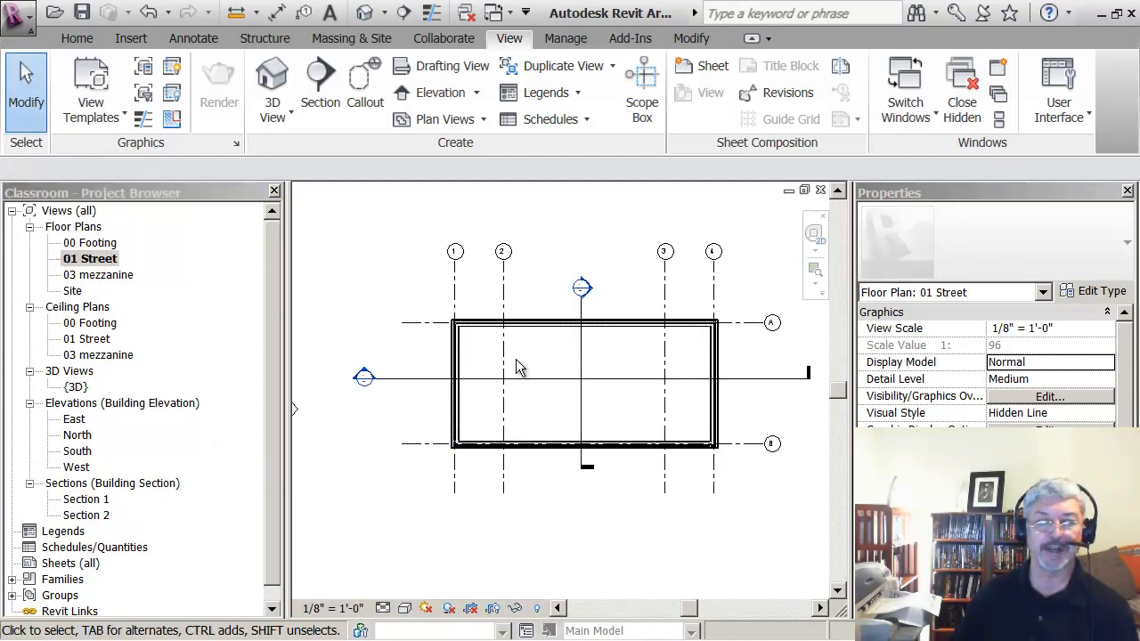
left_click(584, 360)
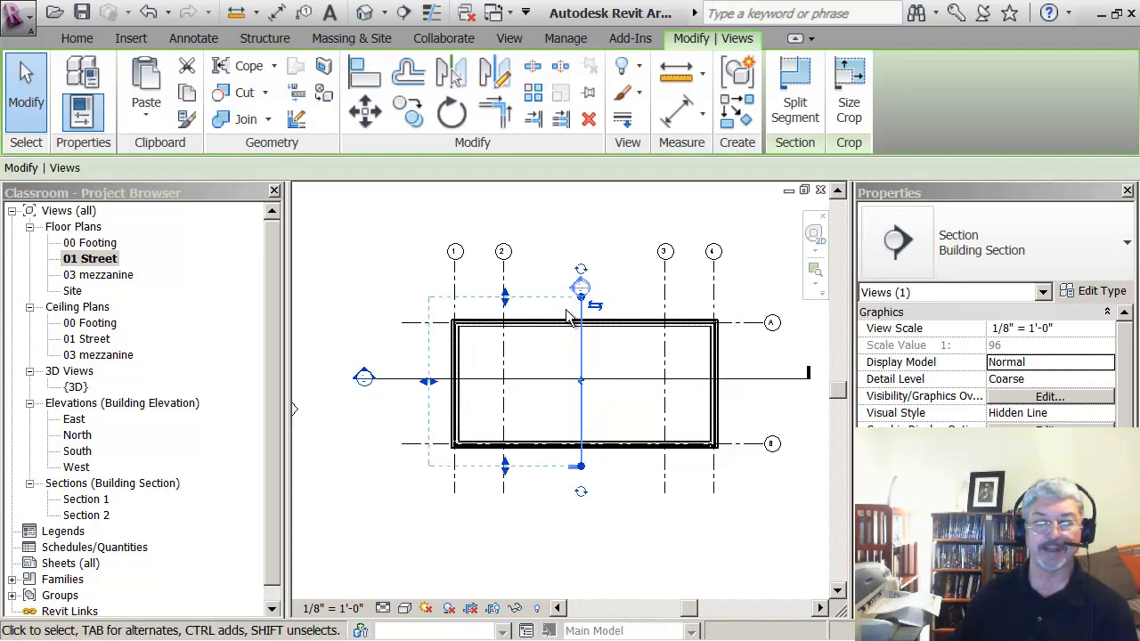
left_click(543, 490)
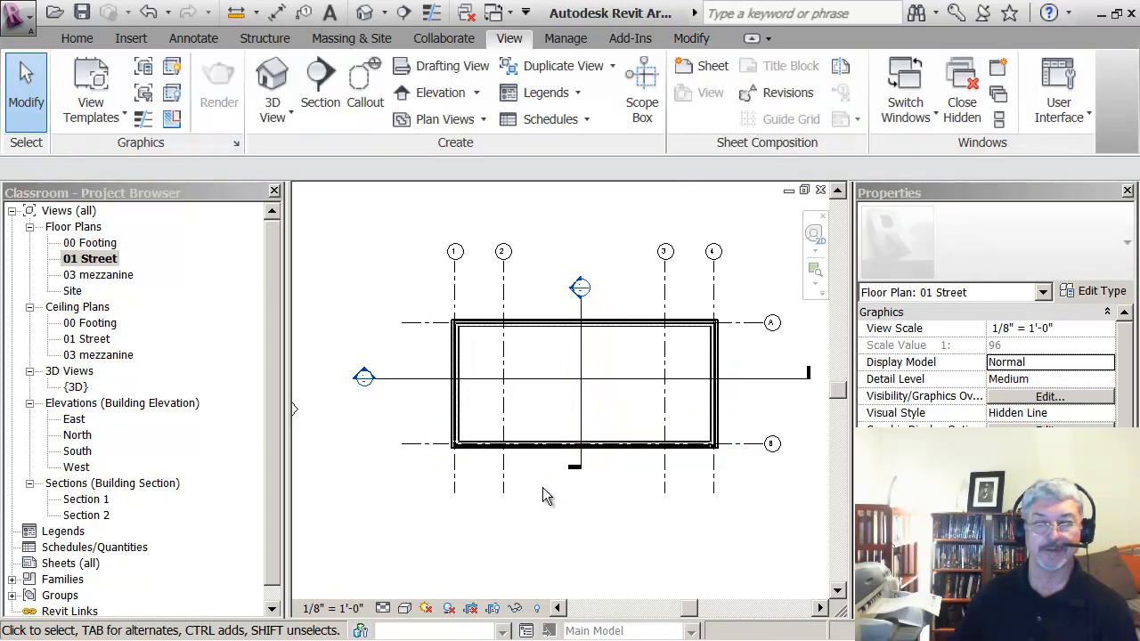
double_click(574, 290)
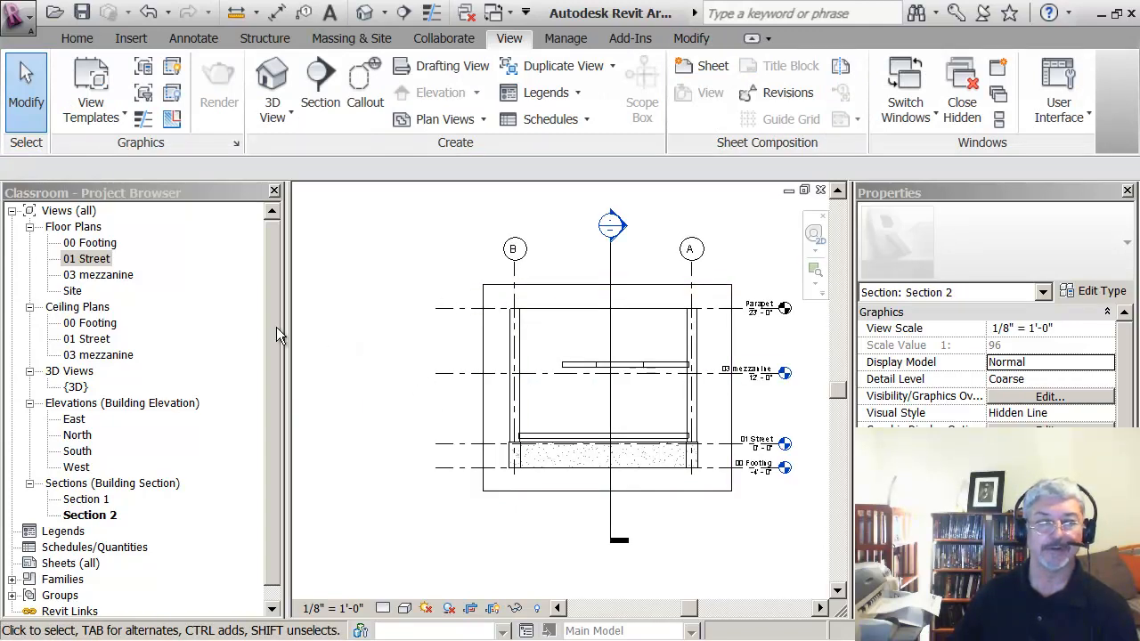
In the 01 Street floor plan, move the cross section line between grids 1 and 2 and flip it to look toward grid 4.
double_click(86, 258)
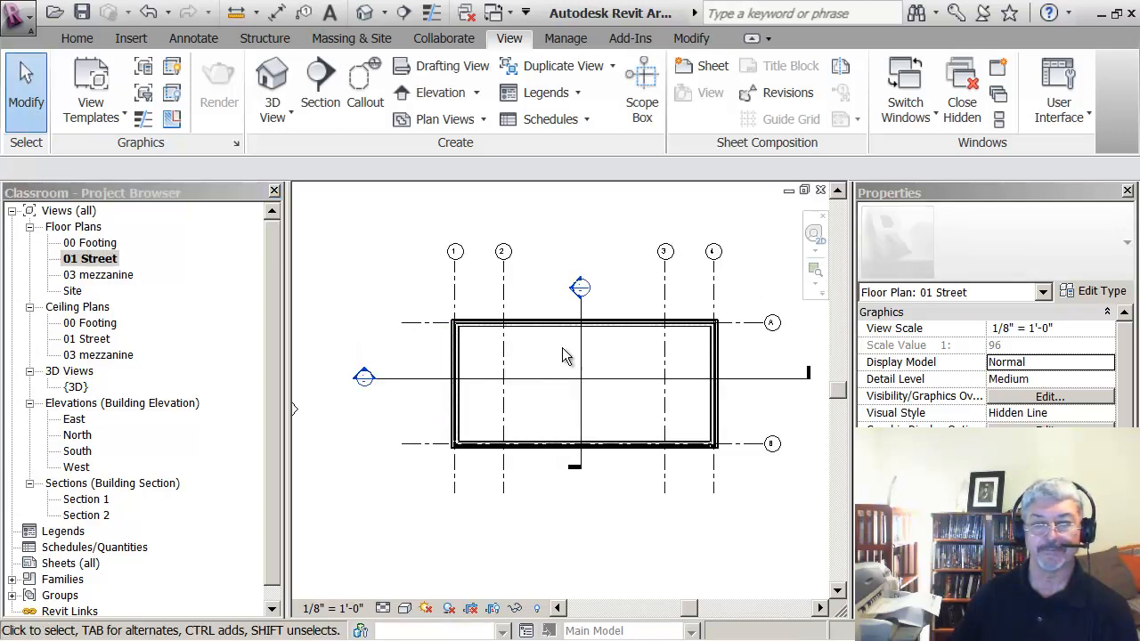
left_click_drag(583, 361, 480, 357)
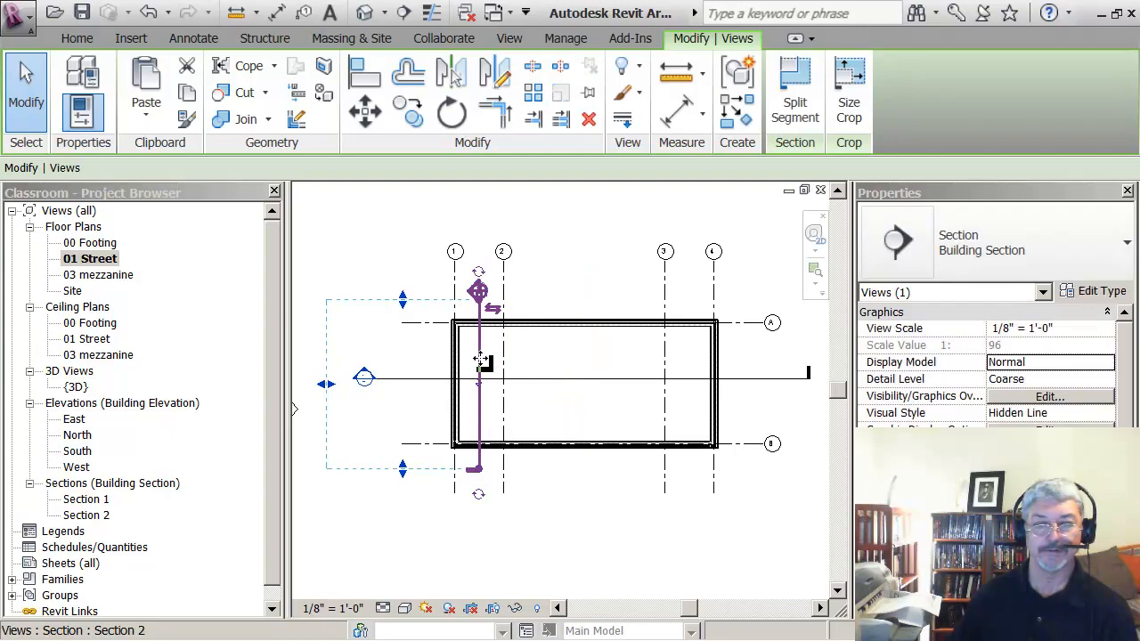
left_click(493, 308)
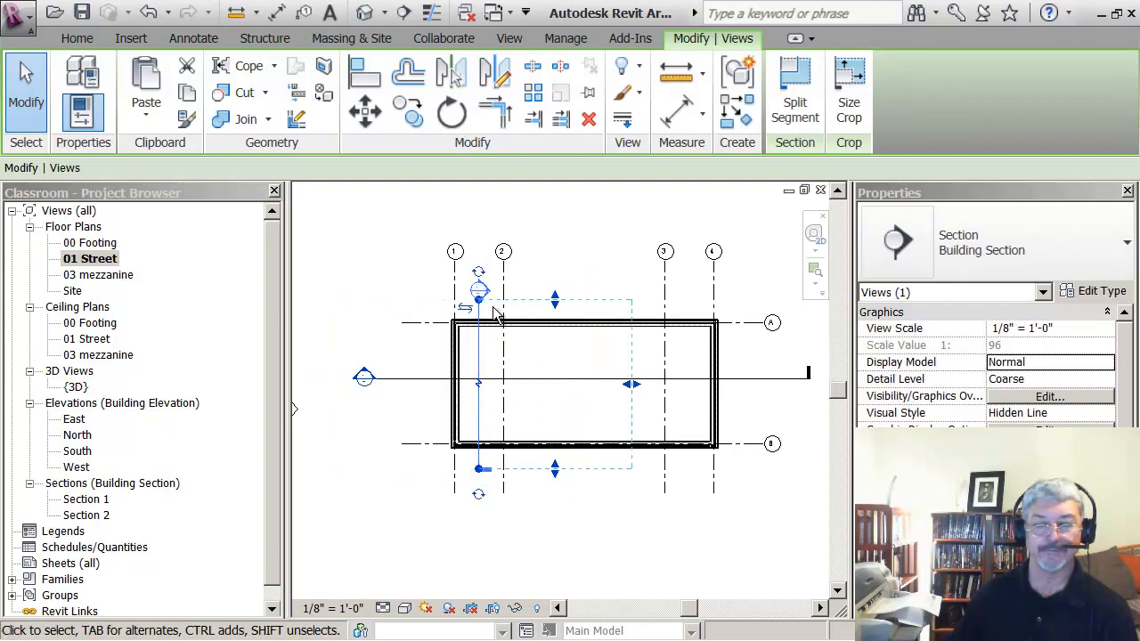
left_click(364, 324)
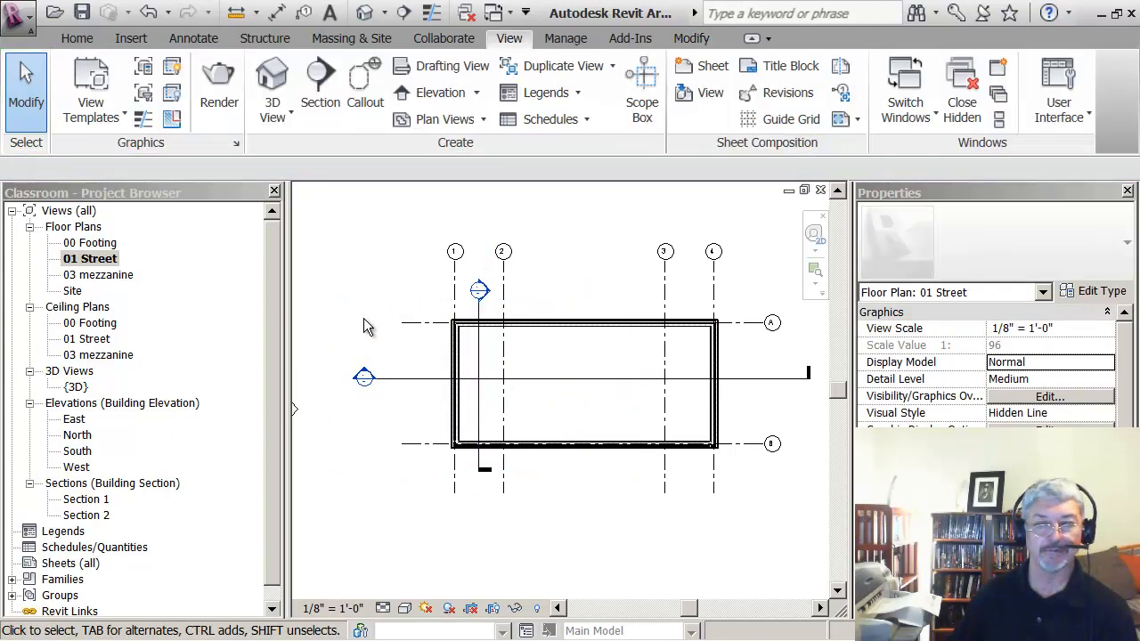
Open the relocated cross section's view from its section head and examine the mezzanine floor and walls.
double_click(491, 294)
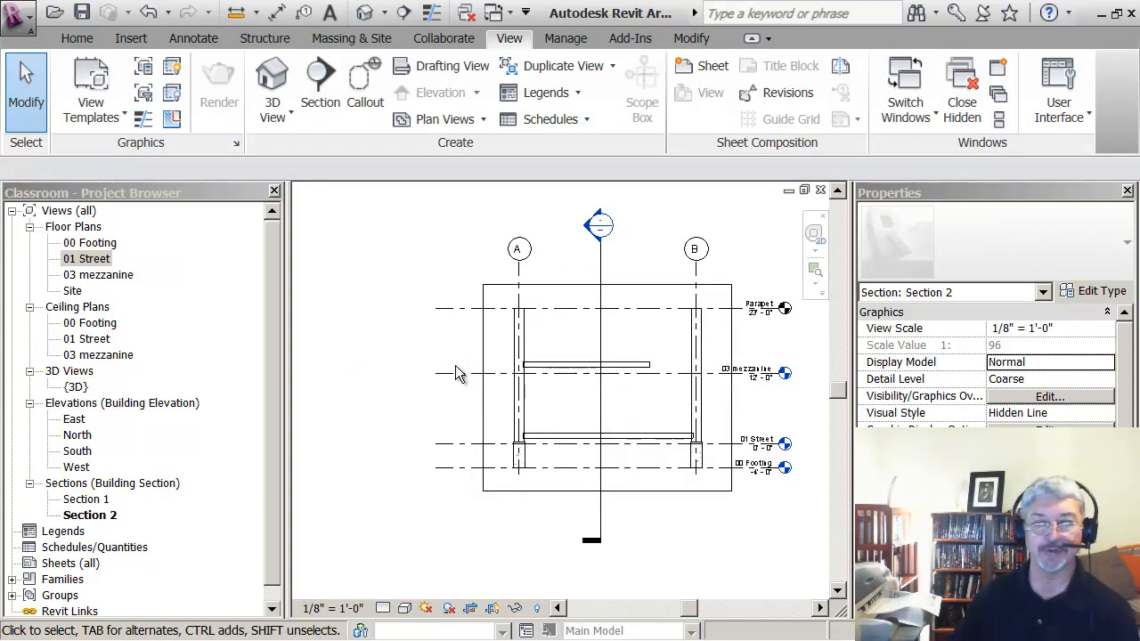
middle_click_drag(584, 374, 540, 399)
scroll(539, 357, "up", 2)
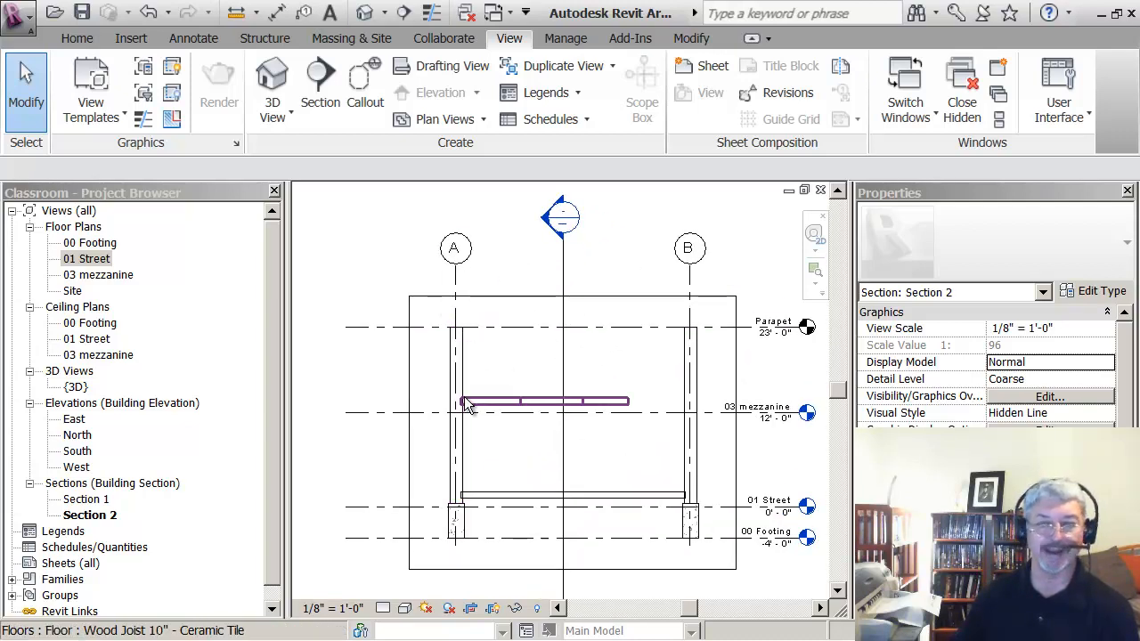
middle_click_drag(478, 373, 471, 372)
scroll(469, 364, "down", 1)
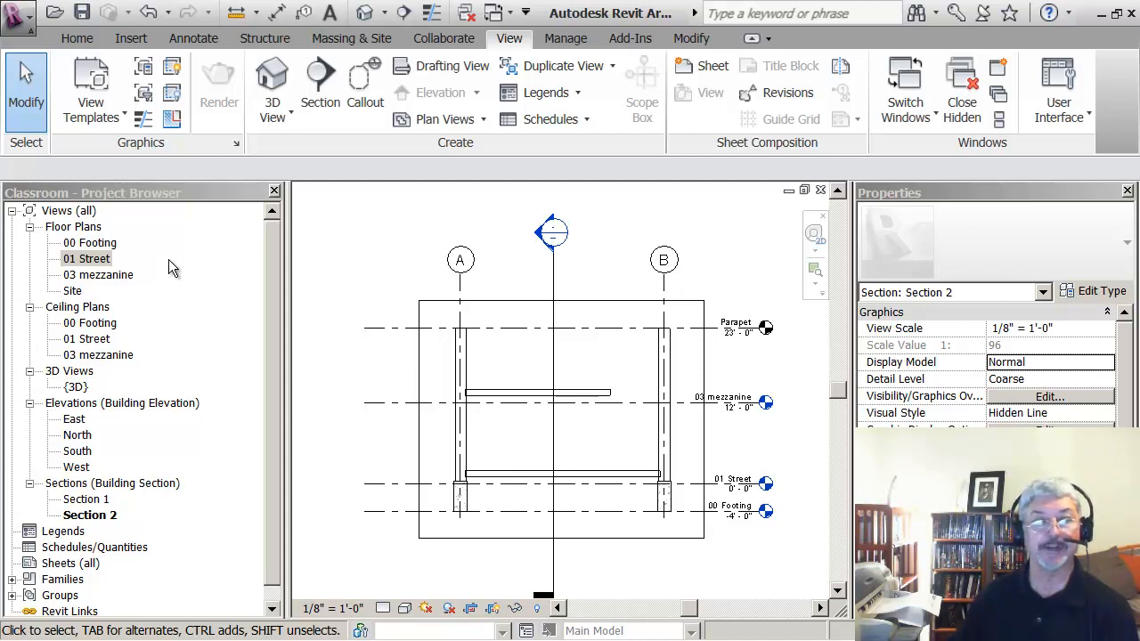
Open the default 3D view and duplicate it without detailing.
left_click(276, 111)
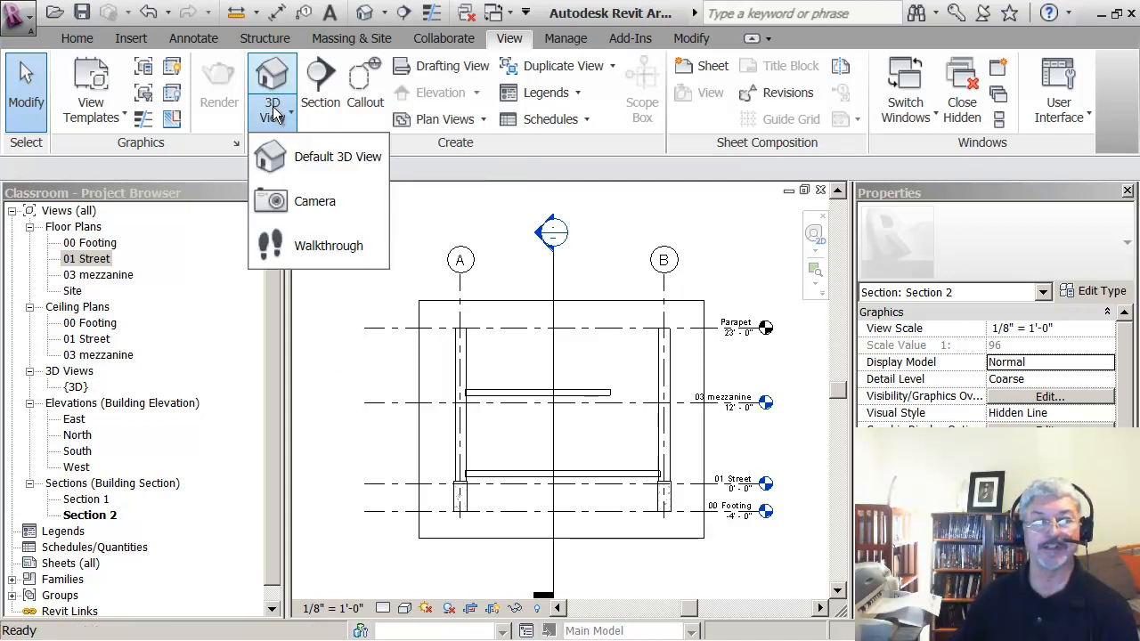
left_click(268, 155)
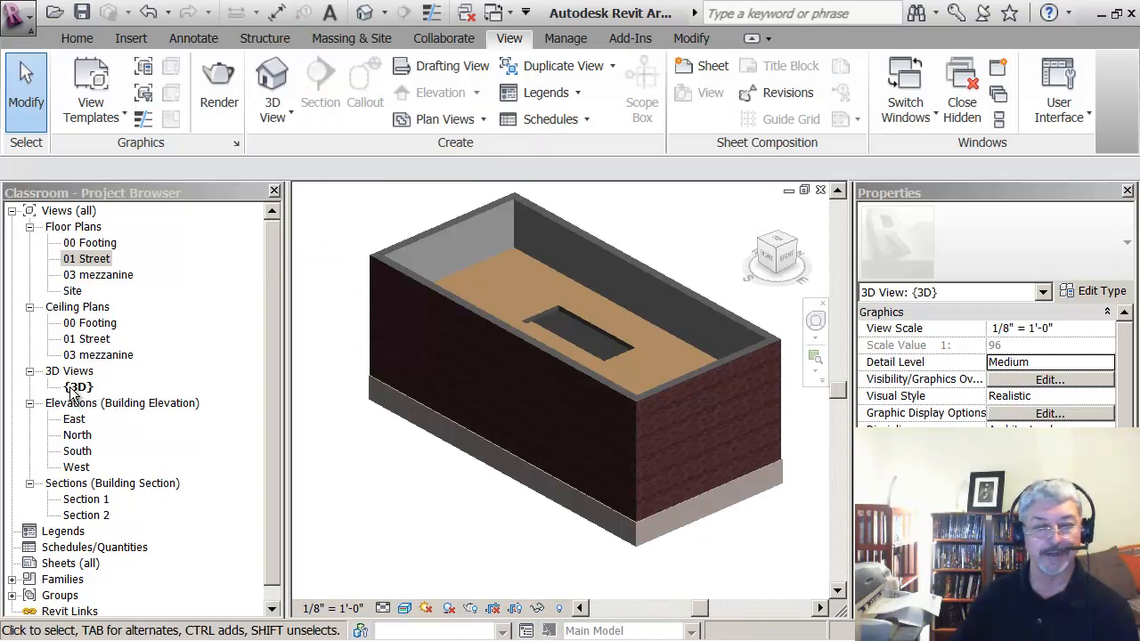
right_click(73, 392)
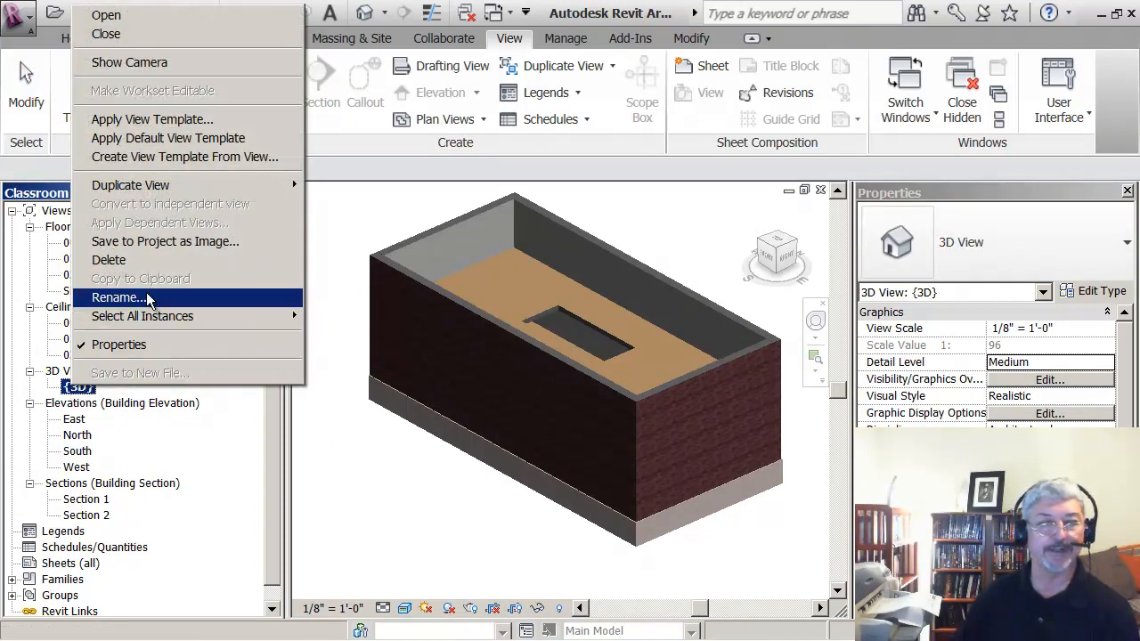
mouse_move(144, 191)
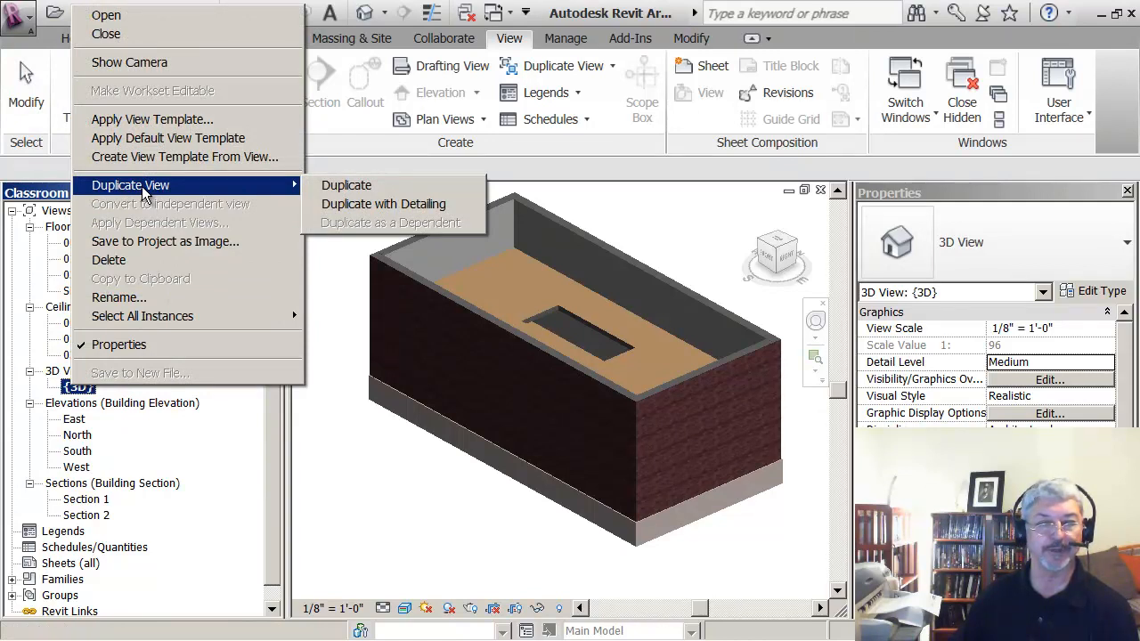
left_click(340, 187)
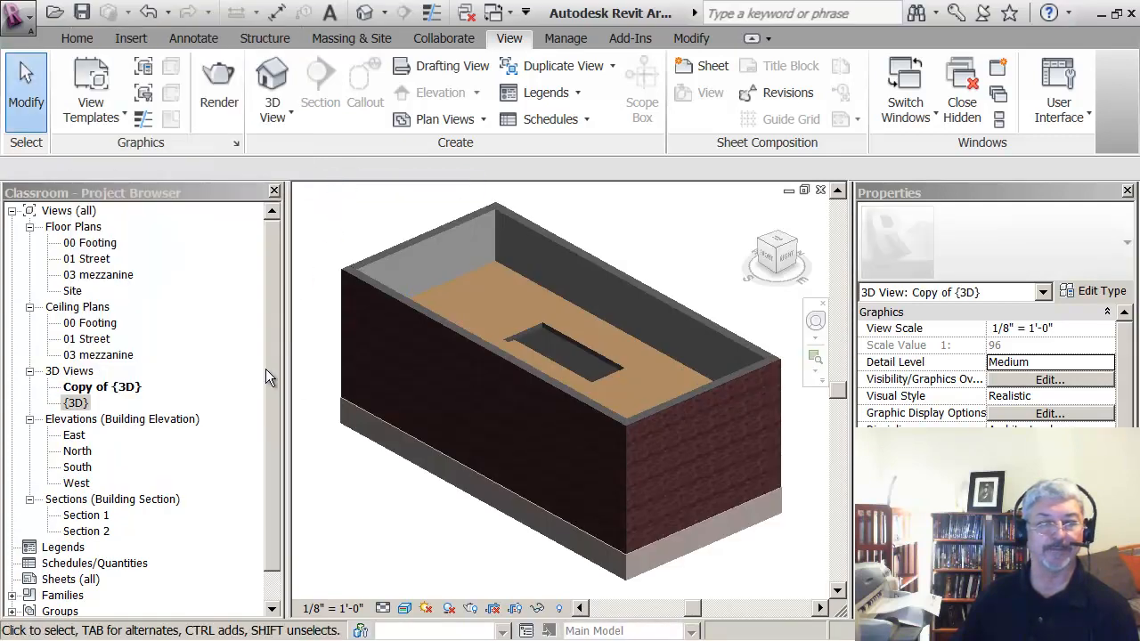
Rename the duplicated 3D view as Working 3d.
right_click(102, 388)
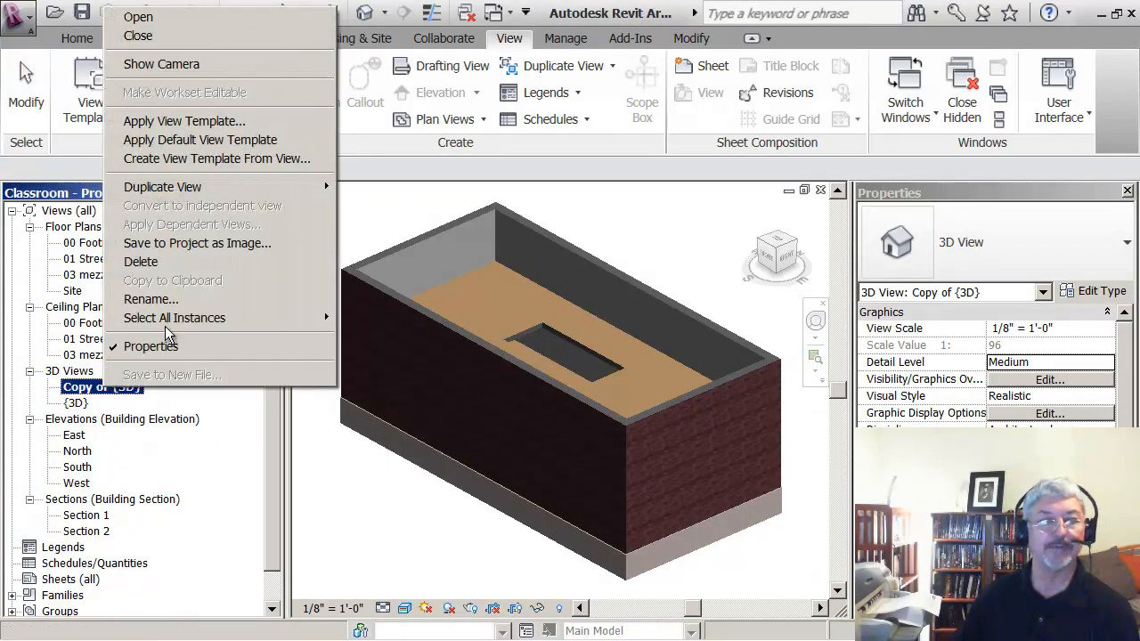
left_click(147, 299)
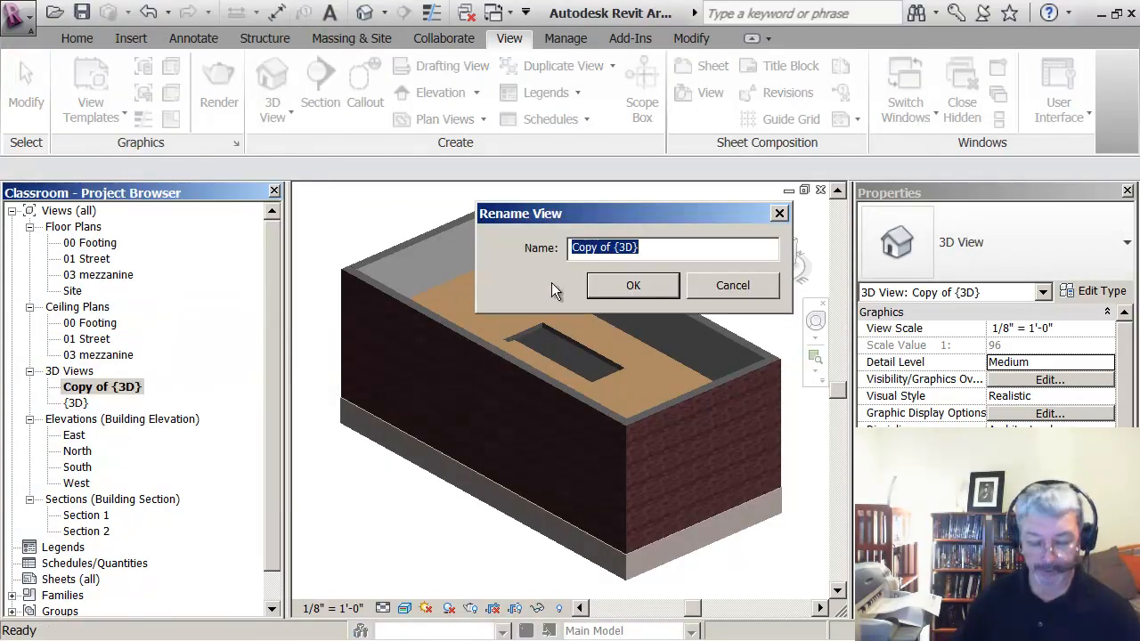
type("W")
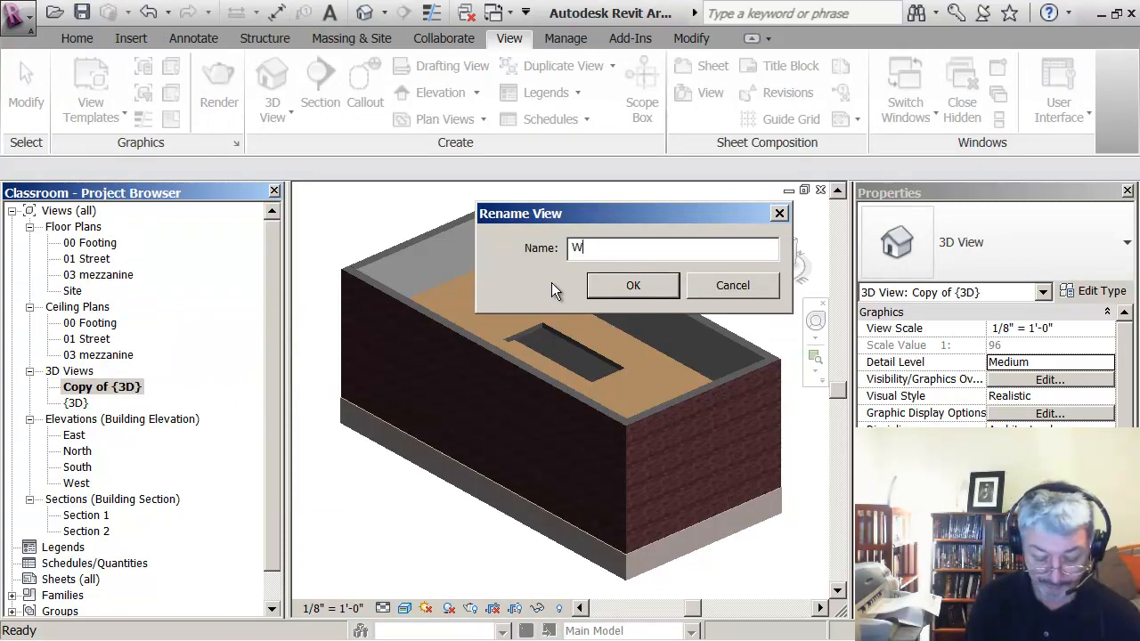
type("orking ")
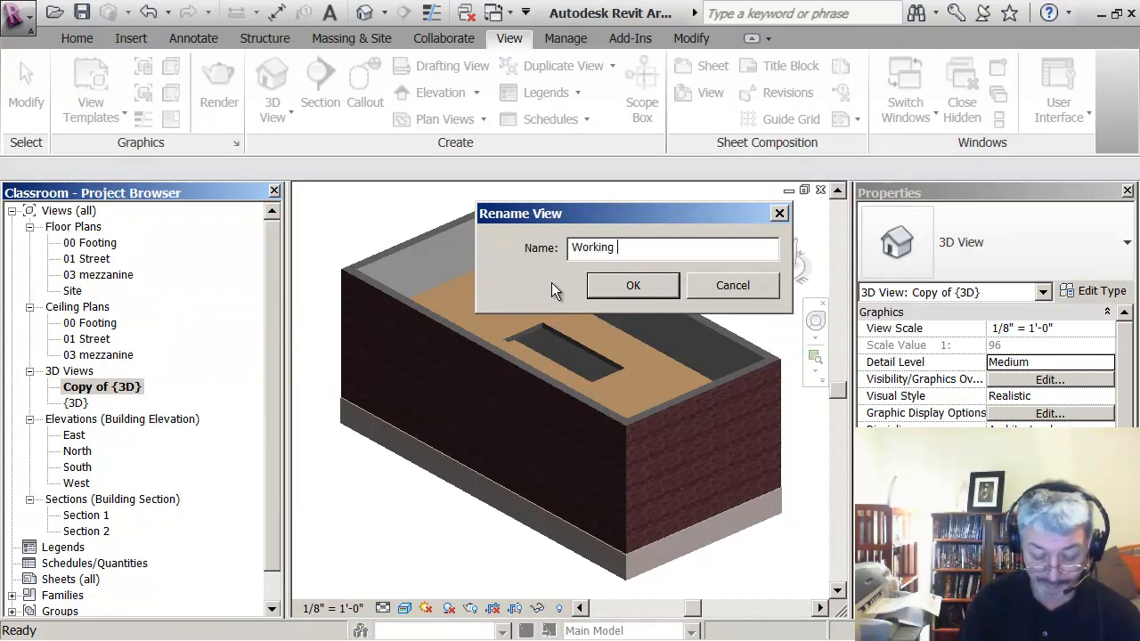
type("3d")
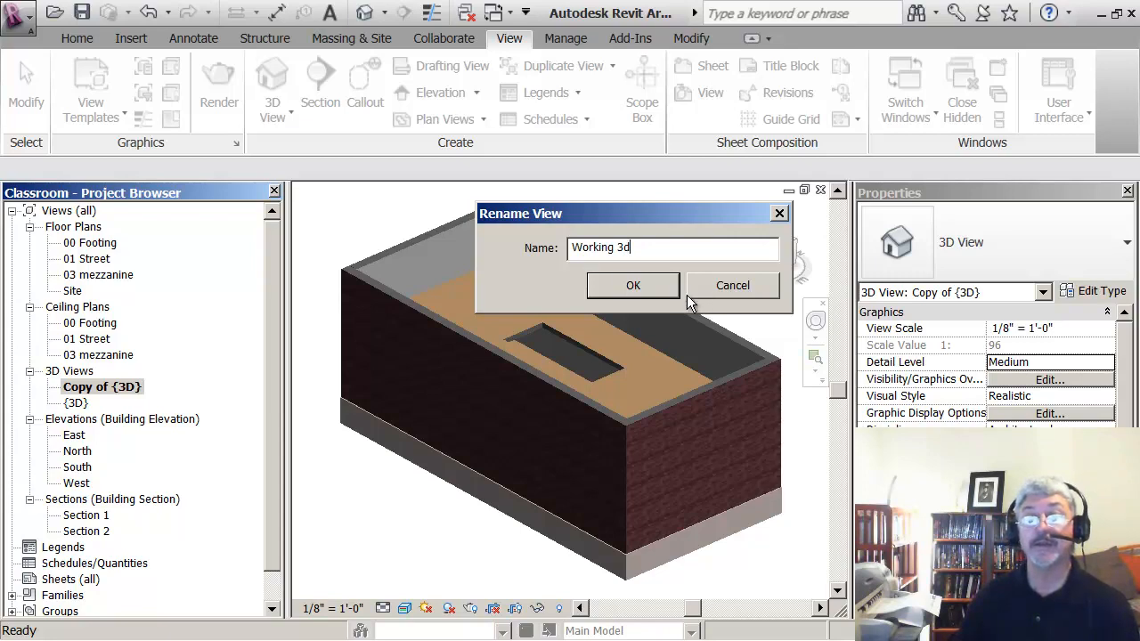
left_click(632, 286)
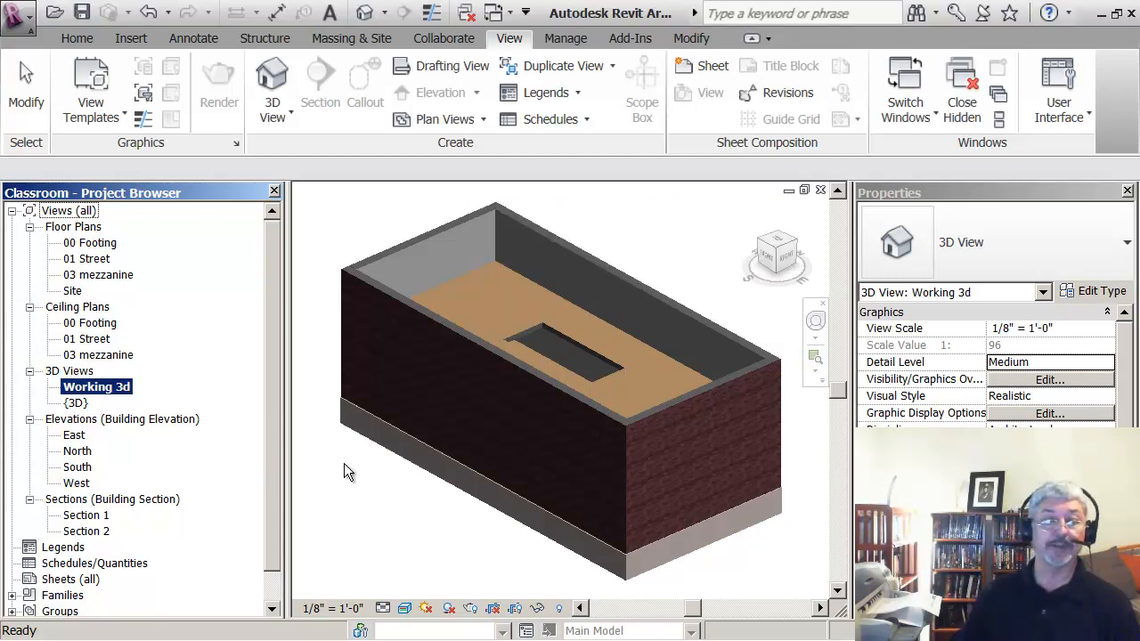
Close the Properties palette and restore it through the user interface display settings.
scroll(369, 490, "down", 1)
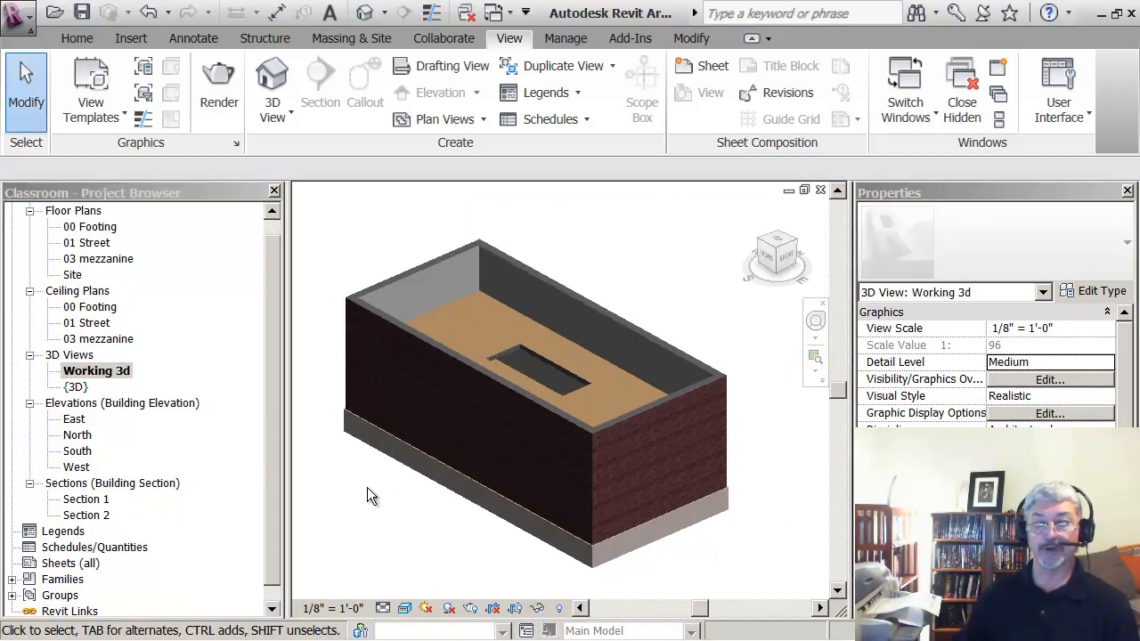
left_click(124, 372)
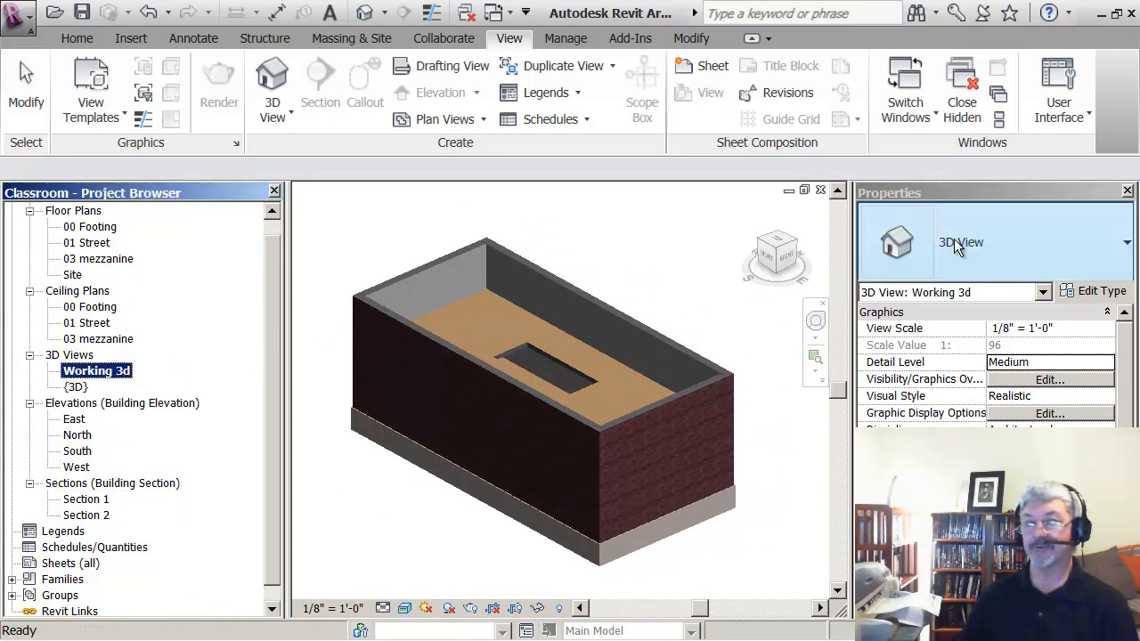
left_click(1127, 191)
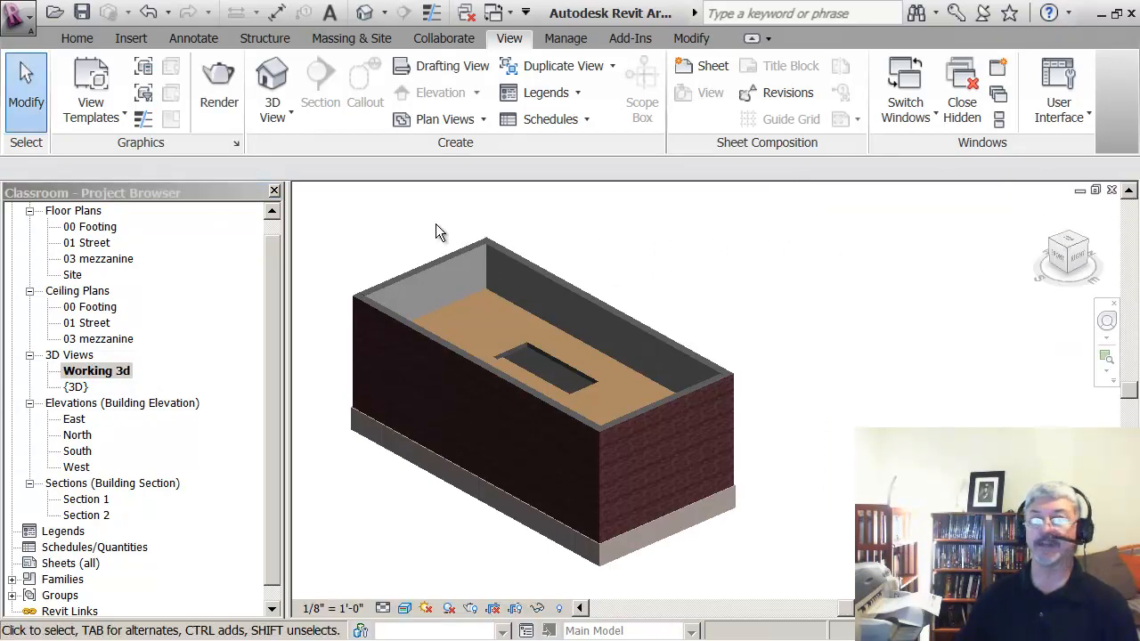
left_click(77, 38)
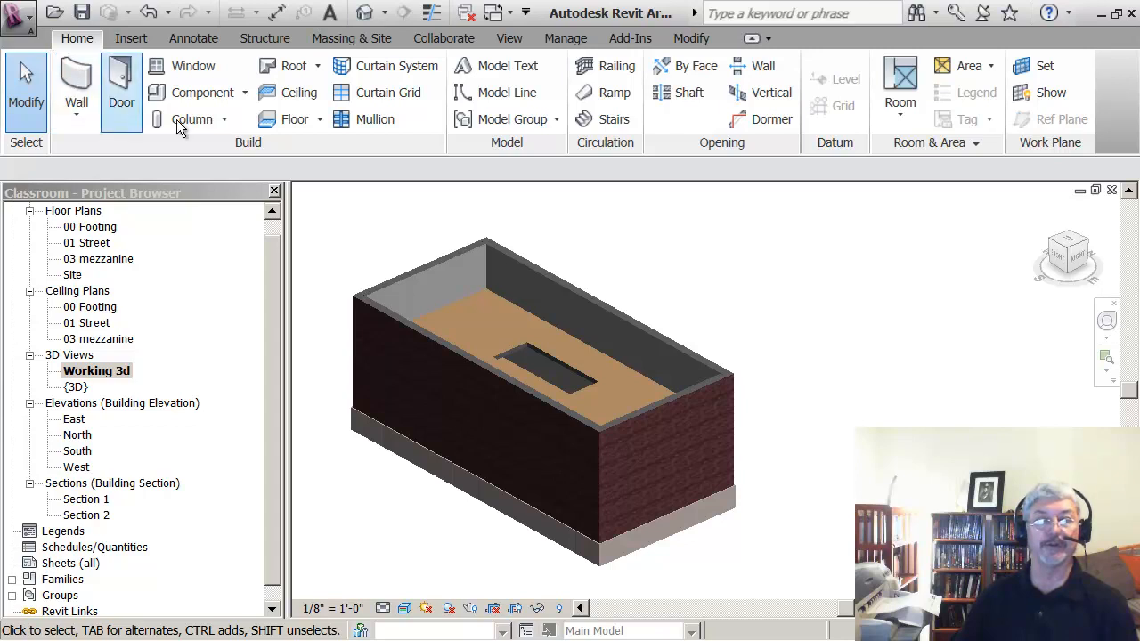
left_click(508, 40)
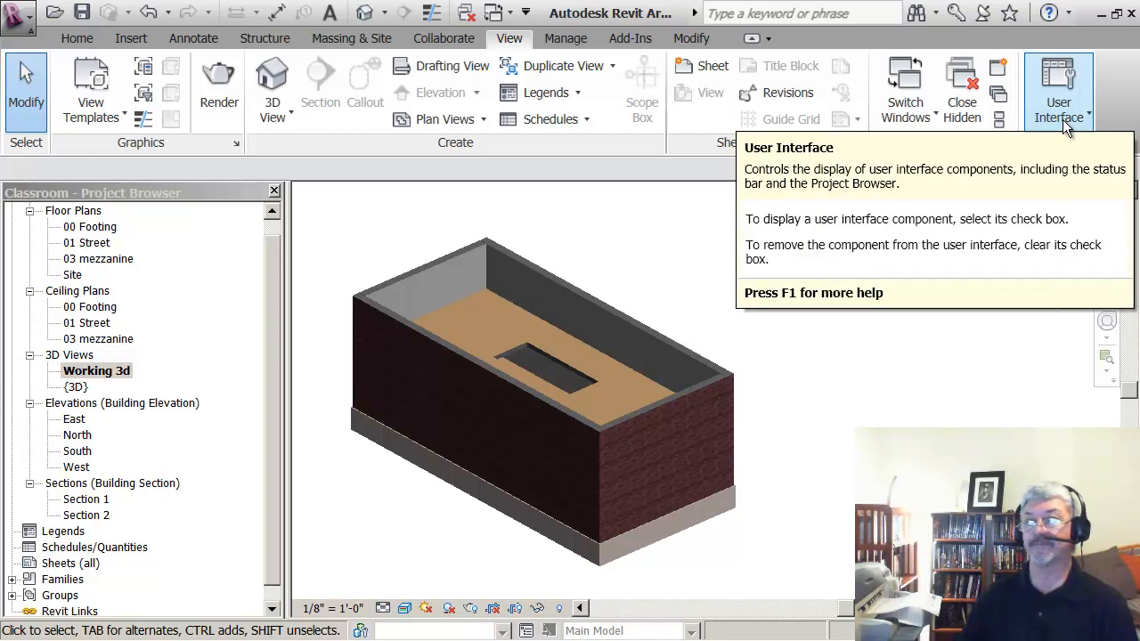
left_click(1086, 117)
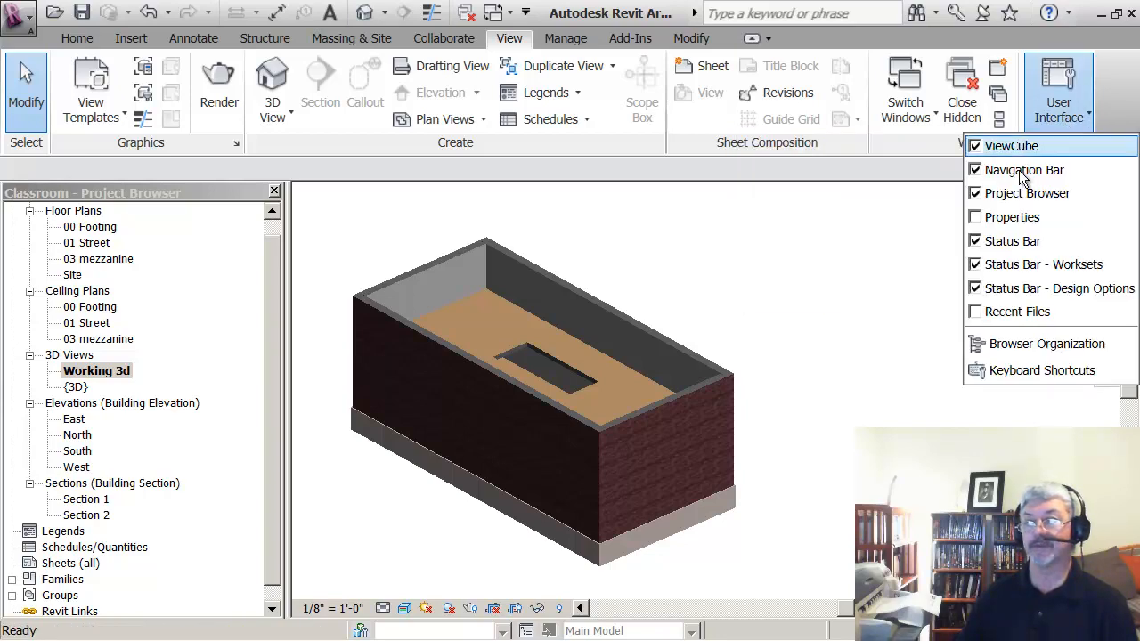
left_click(975, 218)
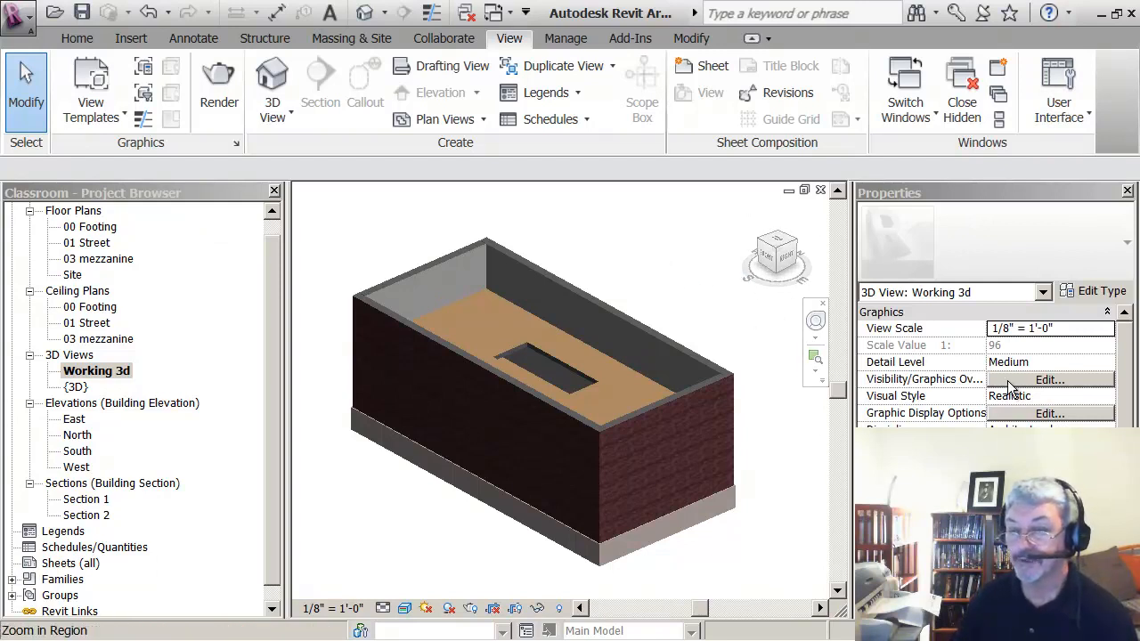
Enable the section box in the extents properties of the Working 3d view.
left_click_drag(1125, 433, 1125, 512)
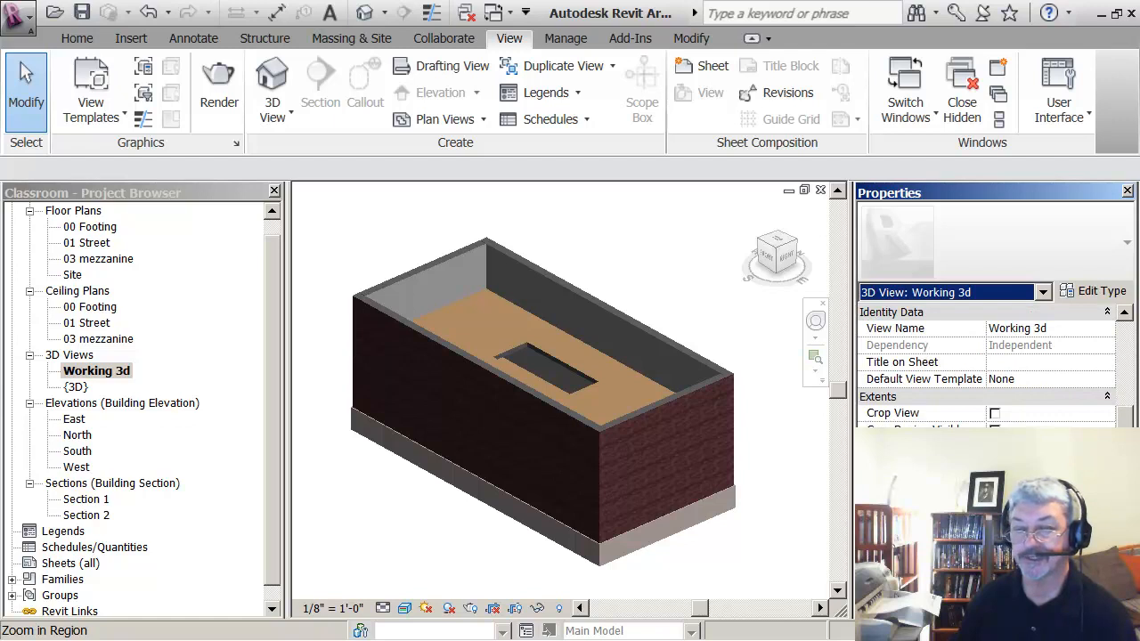
left_click(994, 481)
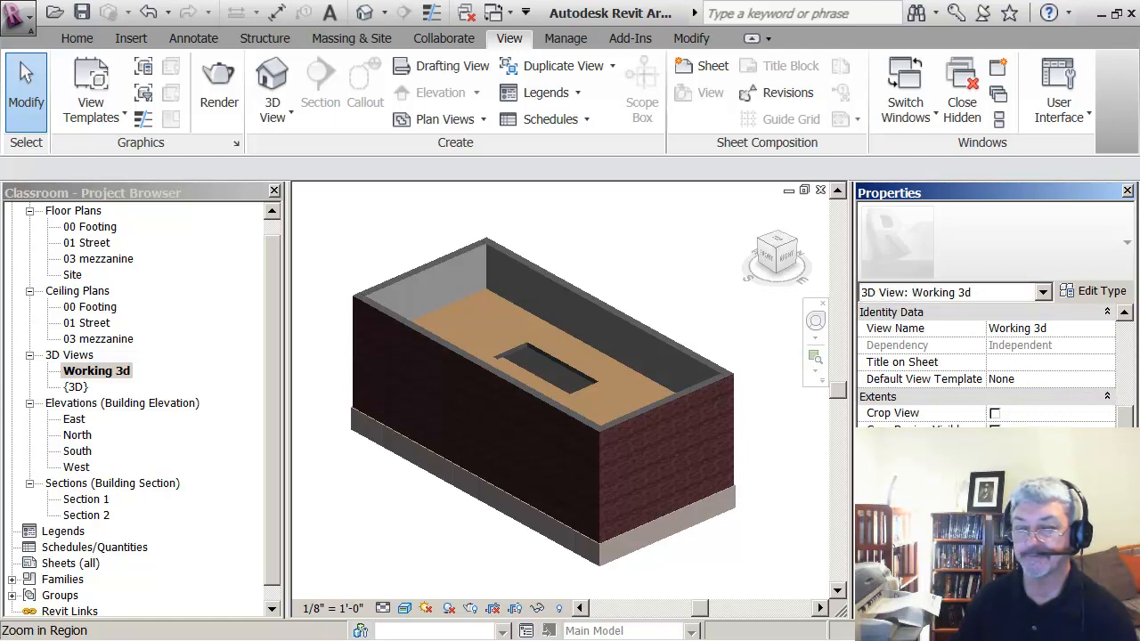
left_click(1102, 609)
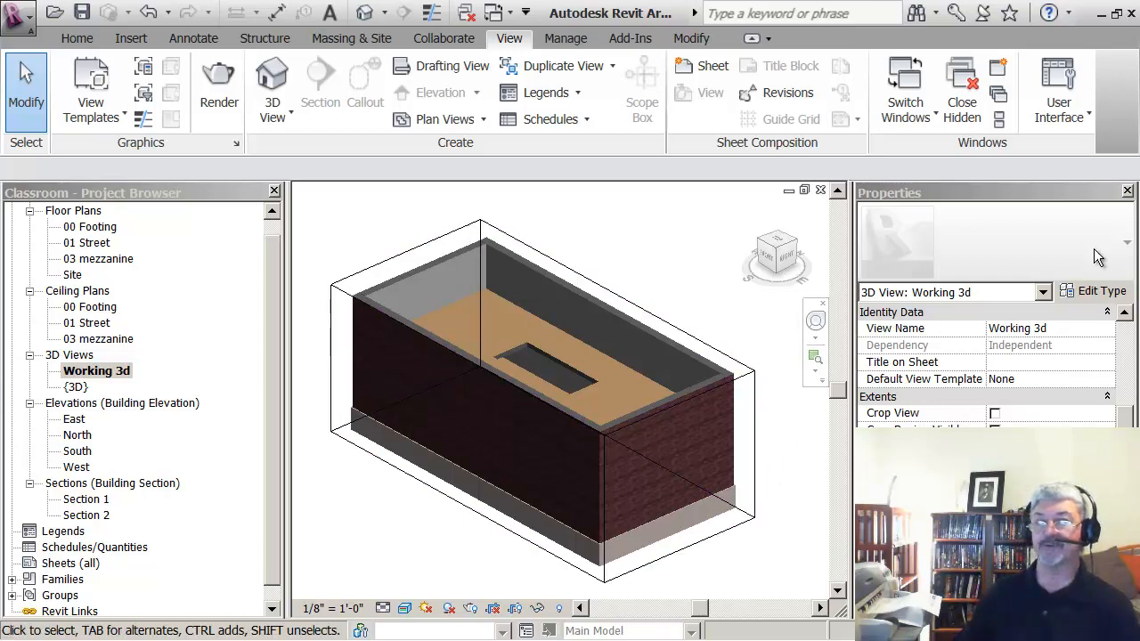
Hide the Properties palette, then pull the section box's right end and long front faces inward past the exterior walls to expose both floors.
left_click(1129, 191)
middle_click_drag(850, 376, 968, 354)
scroll(958, 365, "down", 1)
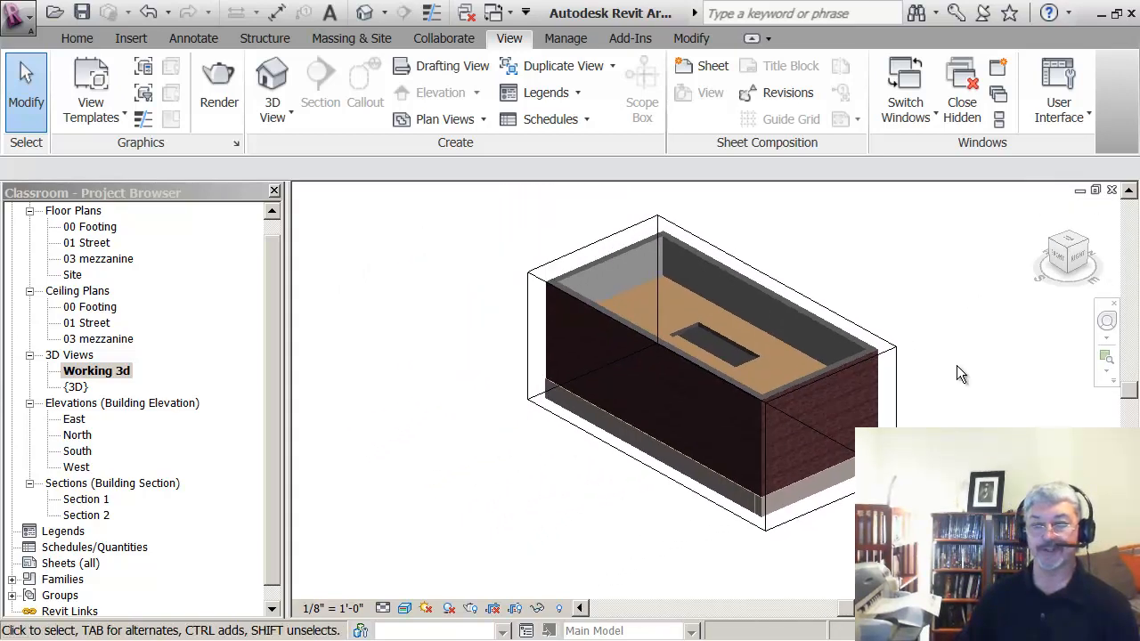
left_click(846, 331)
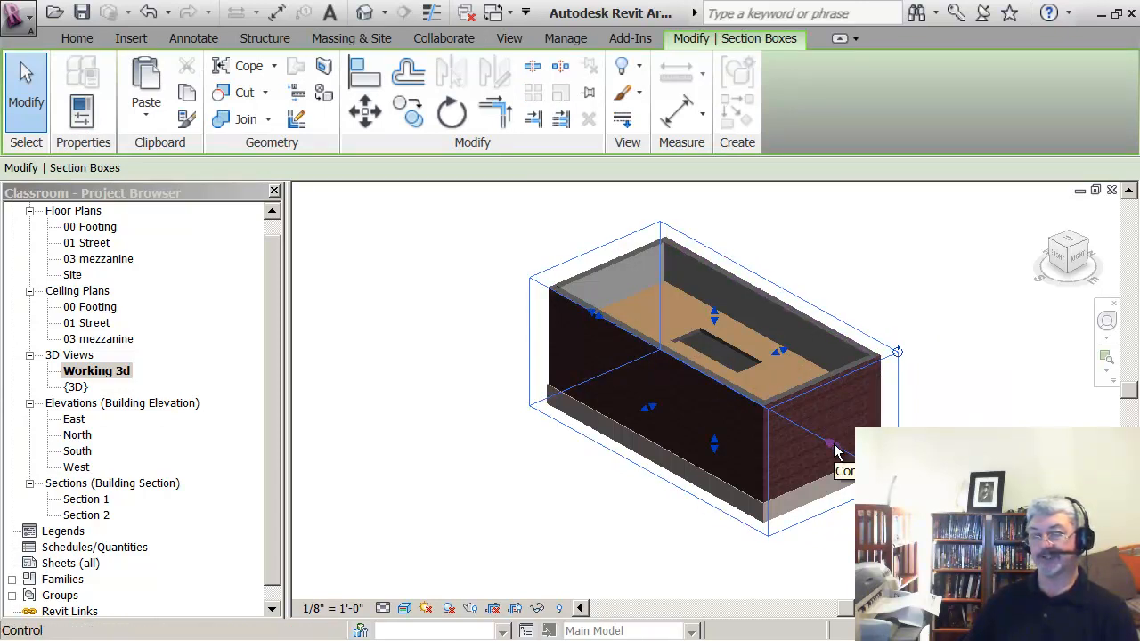
left_click_drag(834, 450, 790, 406)
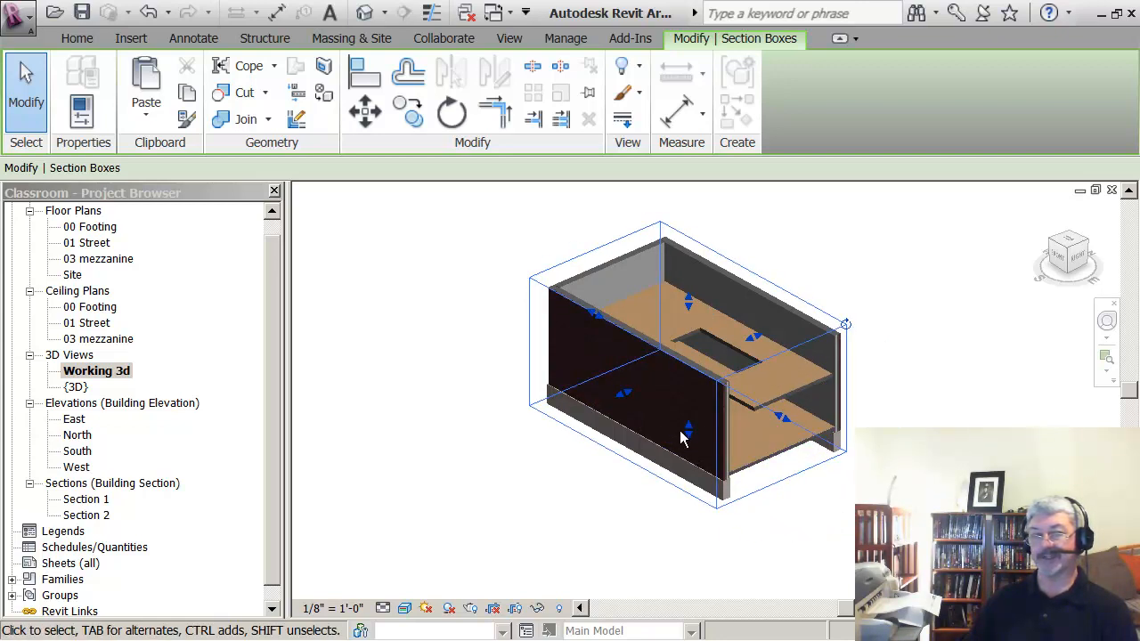
left_click_drag(624, 392, 656, 385)
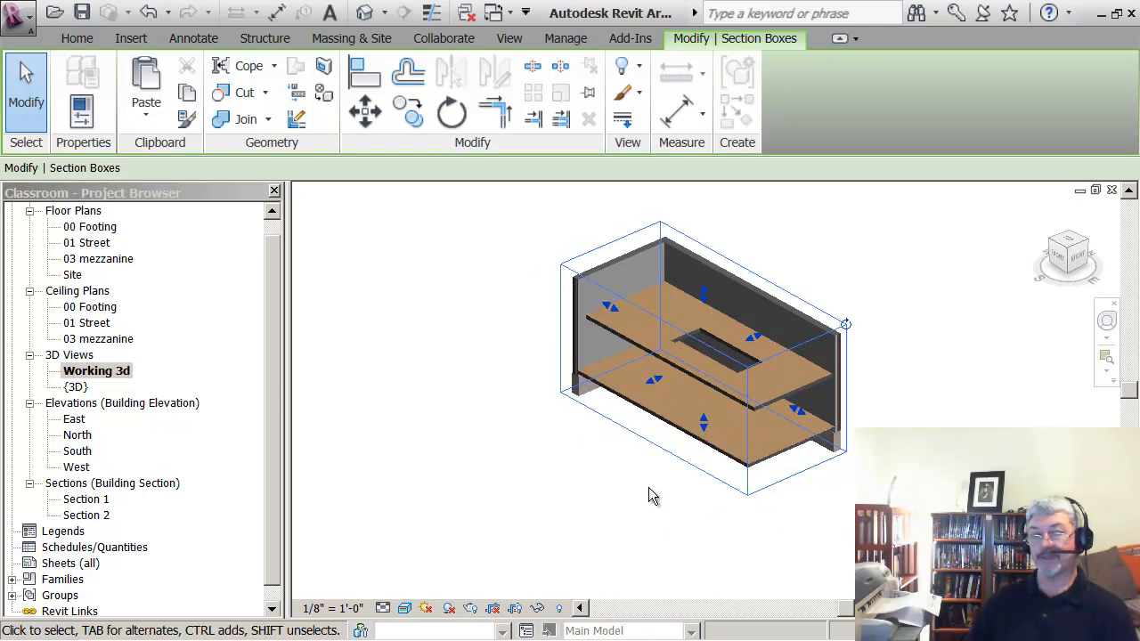
scroll(649, 458, "up", 2)
scroll(537, 511, "down", 3)
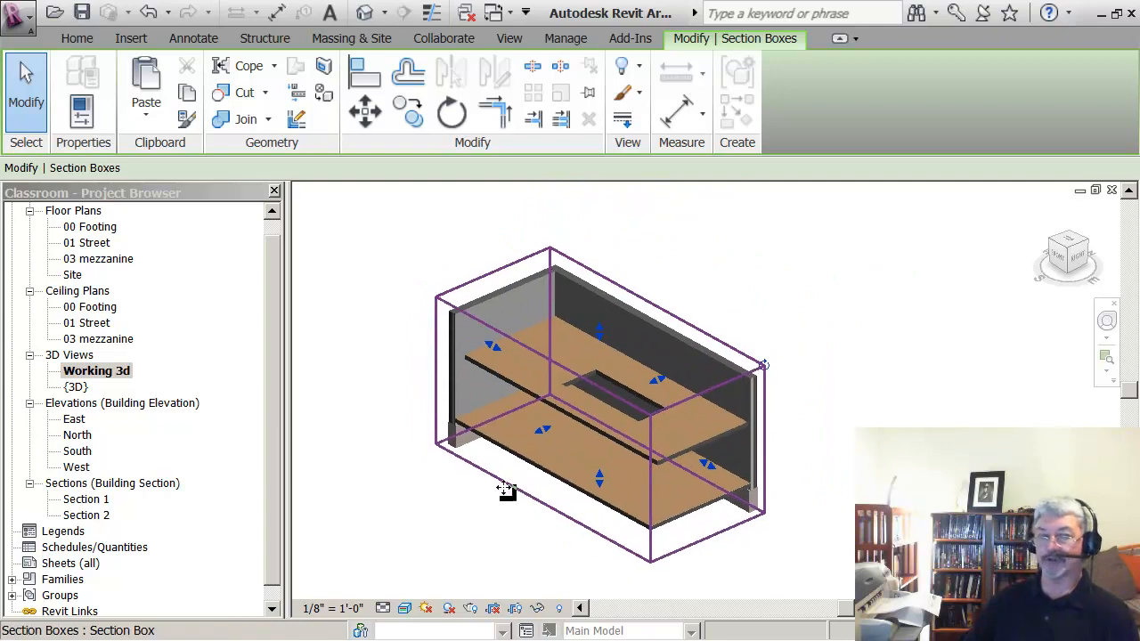
middle_click_drag(504, 490, 483, 541)
scroll(471, 495, "up", 1)
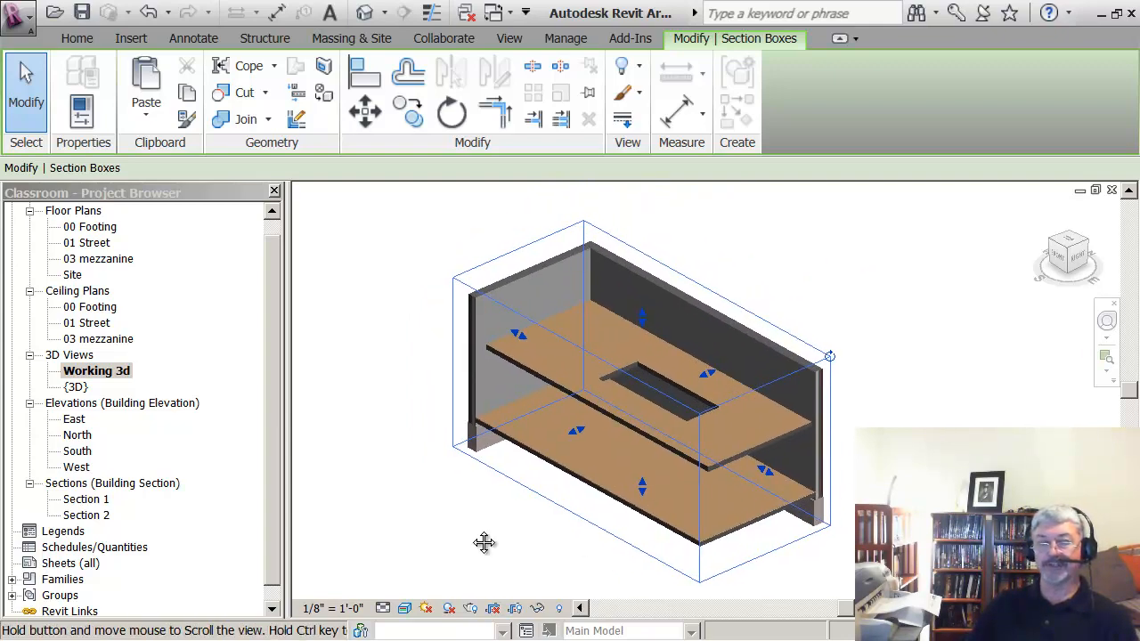
left_click(387, 436)
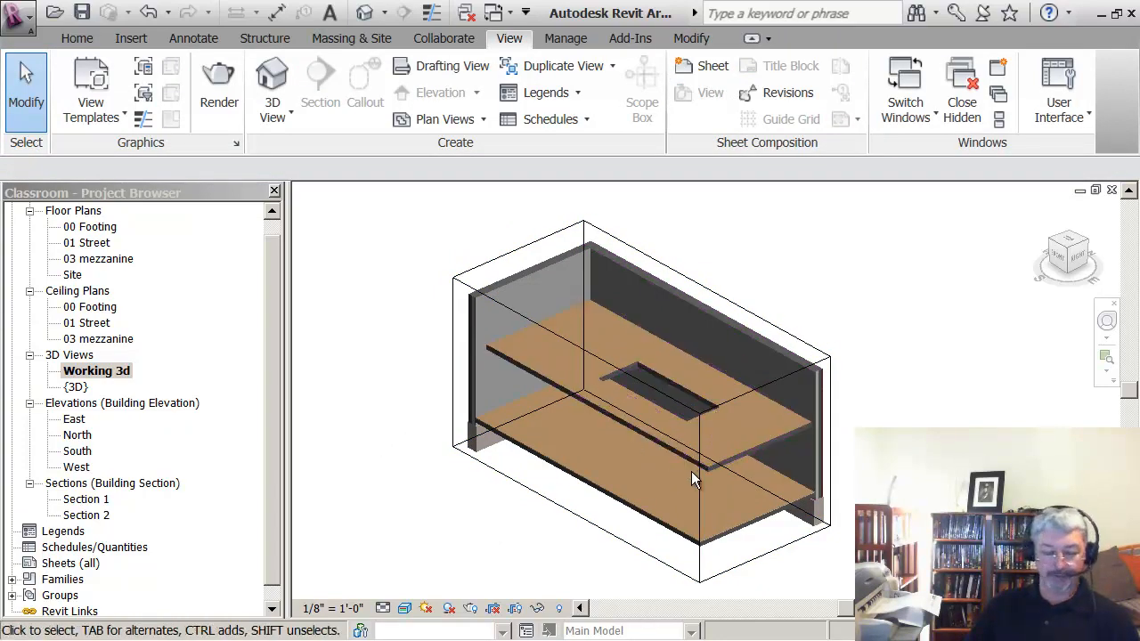
Orbit the Working 3d cutaway, compare it with the uncut {3D} view, and return to Working 3d.
mouse_move(692, 473)
middle_mouse_down("shift")
mouse_move(707, 475)
mouse_move(611, 336)
mouse_move(631, 448)
mouse_move(665, 473)
mouse_move(686, 448)
mouse_move(694, 358)
mouse_move(711, 462)
middle_mouse_up("shift")
scroll(412, 372, "down", 1)
middle_click_drag(401, 388, 398, 373)
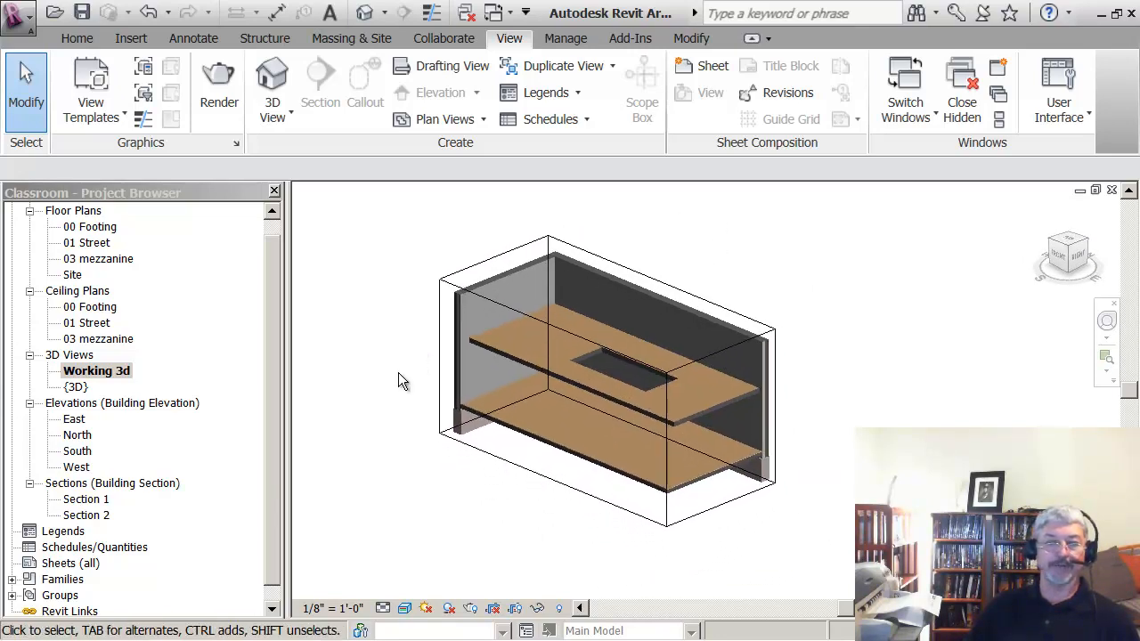
double_click(75, 388)
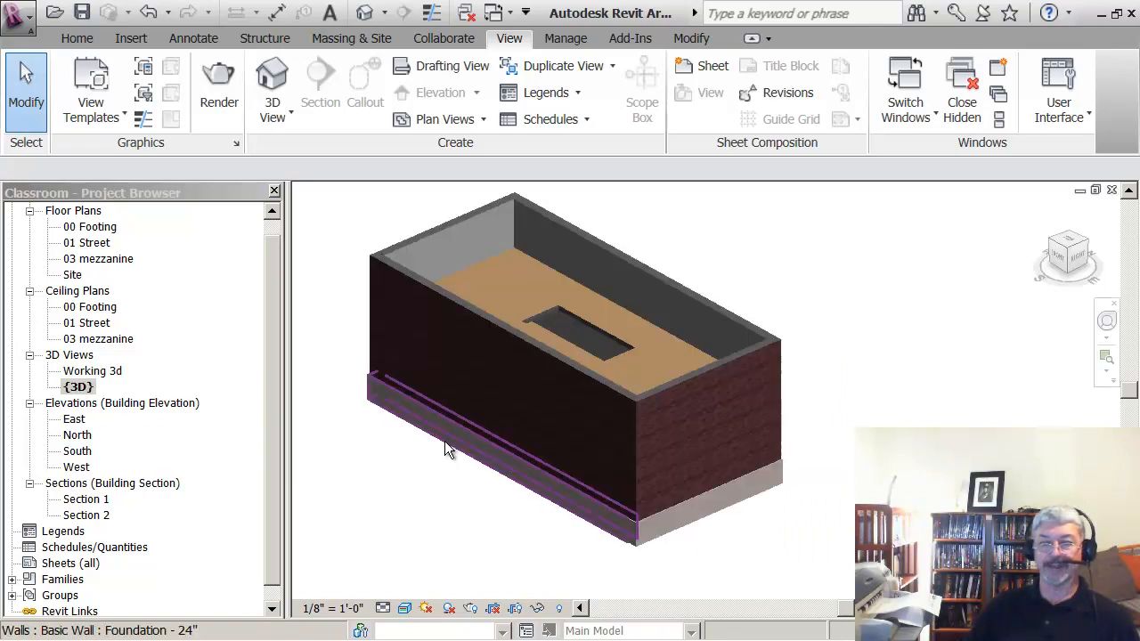
double_click(92, 370)
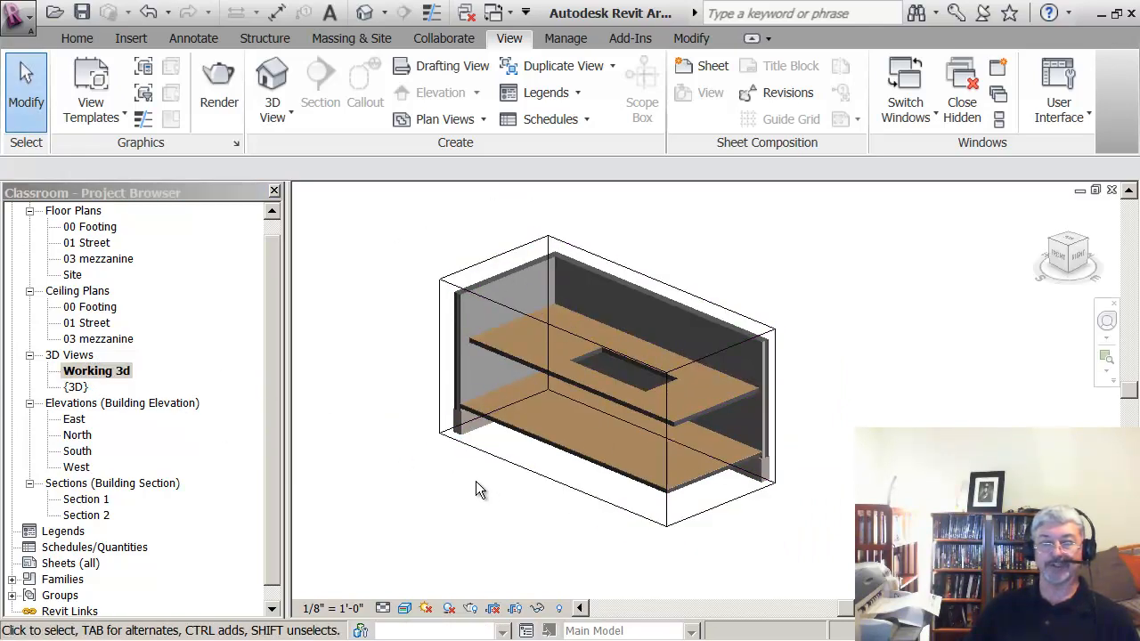
Tighten the section box by moving its front face through the floor opening, its right end farther inward, and its top below the wall tops.
middle_click_drag(475, 485, 507, 492)
left_click(584, 488)
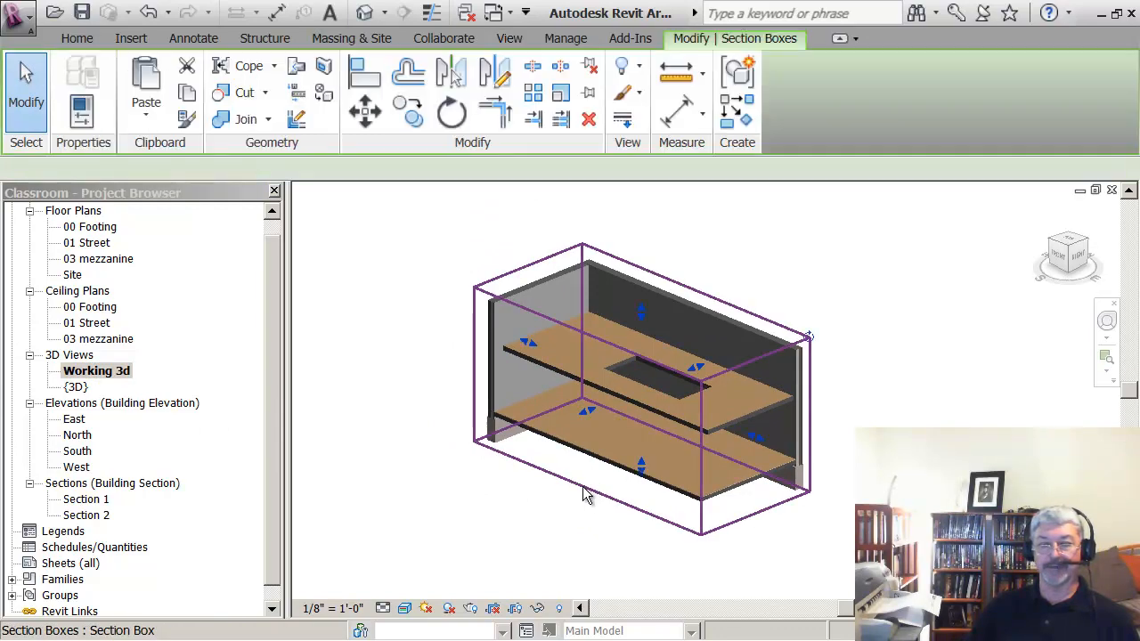
left_click_drag(584, 413, 634, 393)
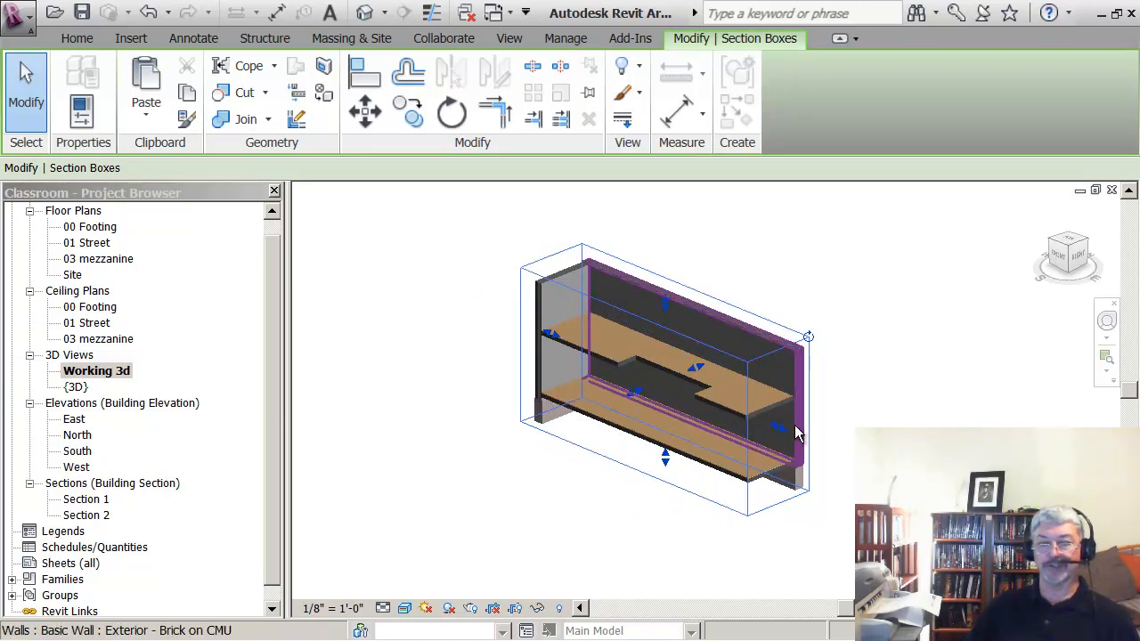
left_click_drag(778, 427, 671, 388)
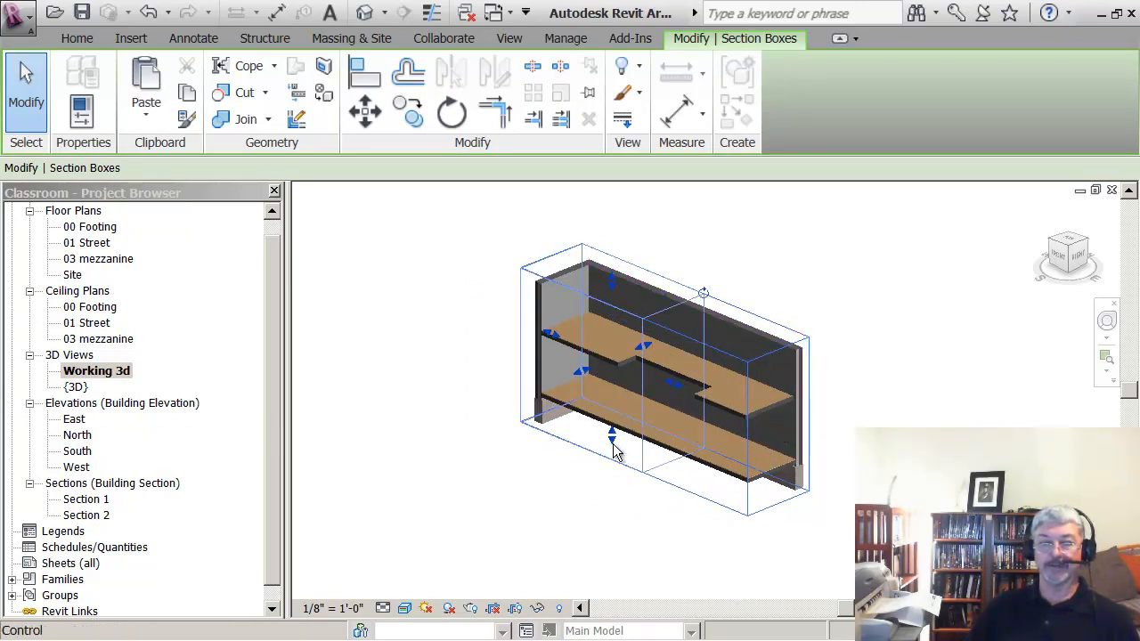
left_click_drag(581, 299, 580, 324)
scroll(558, 490, "up", 5)
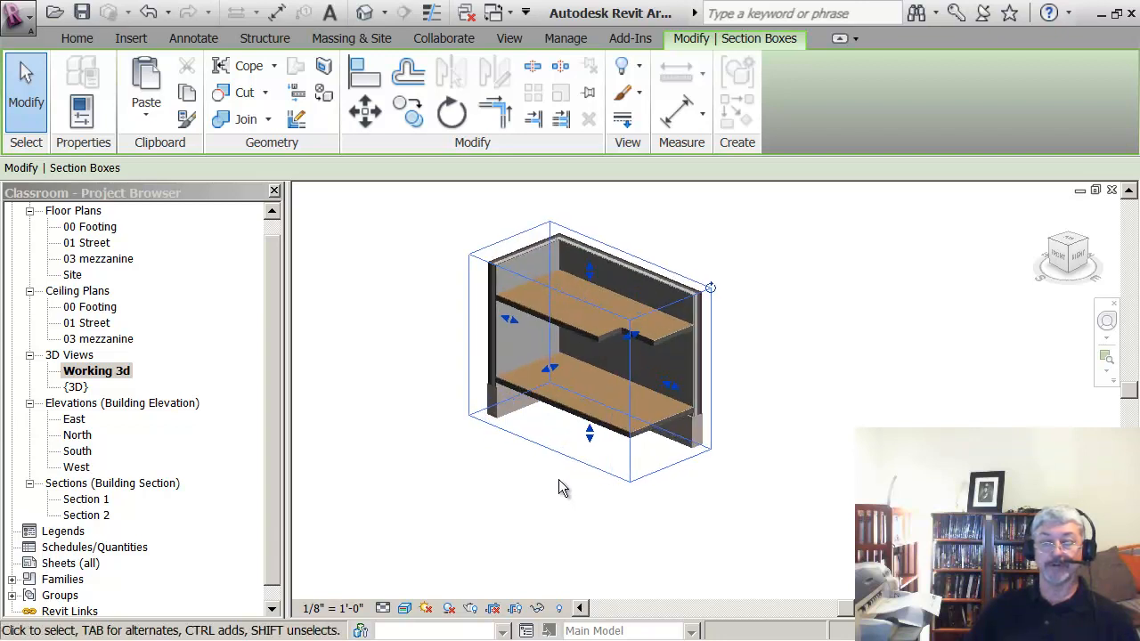
left_click(515, 558)
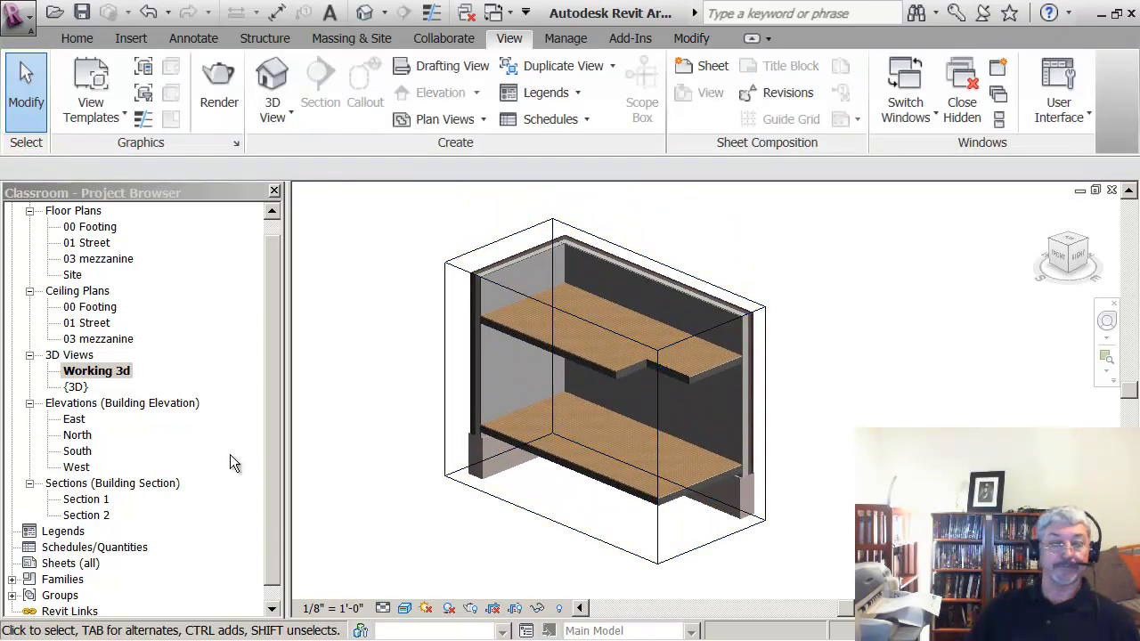
Open the default {3D} view and turn the Properties palette back on.
double_click(76, 387)
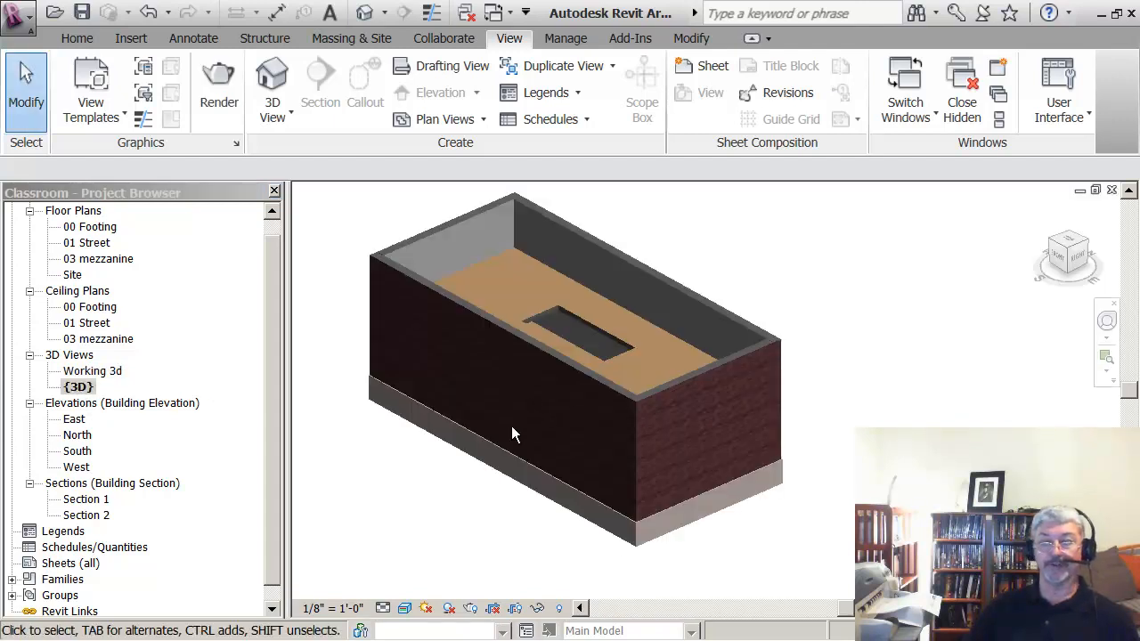
scroll(453, 503, "down", 1)
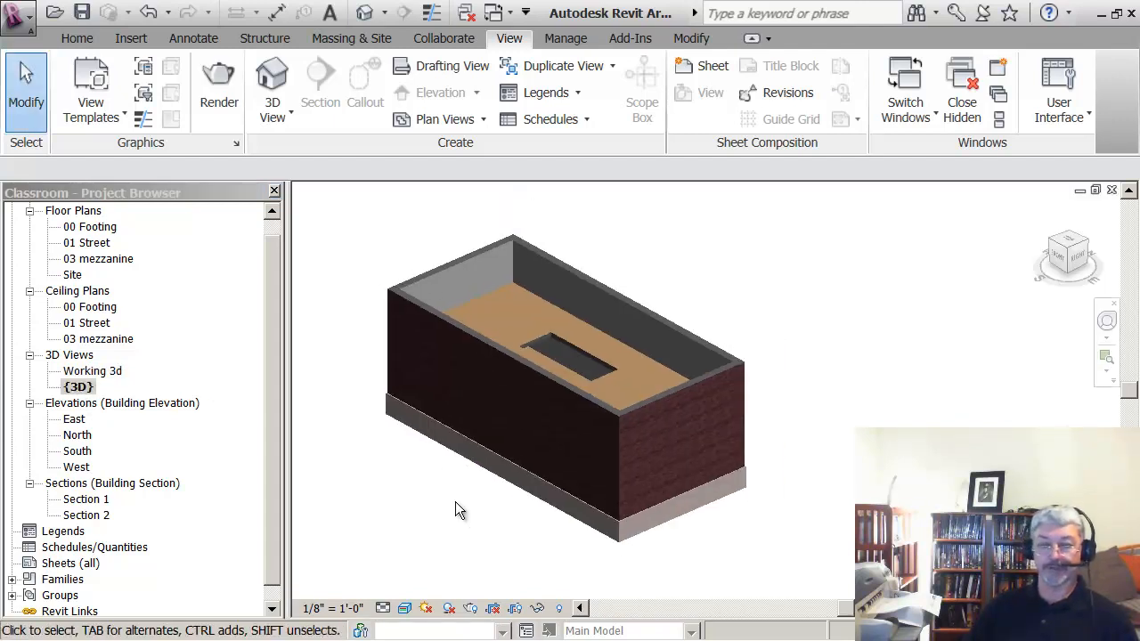
left_click(1074, 116)
left_click(980, 220)
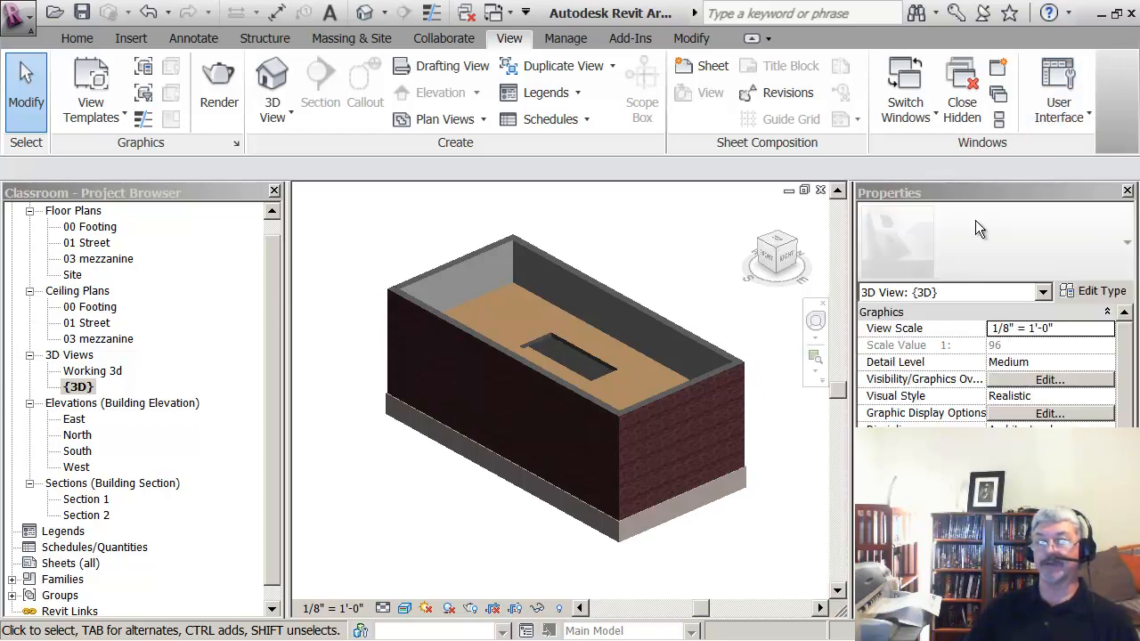